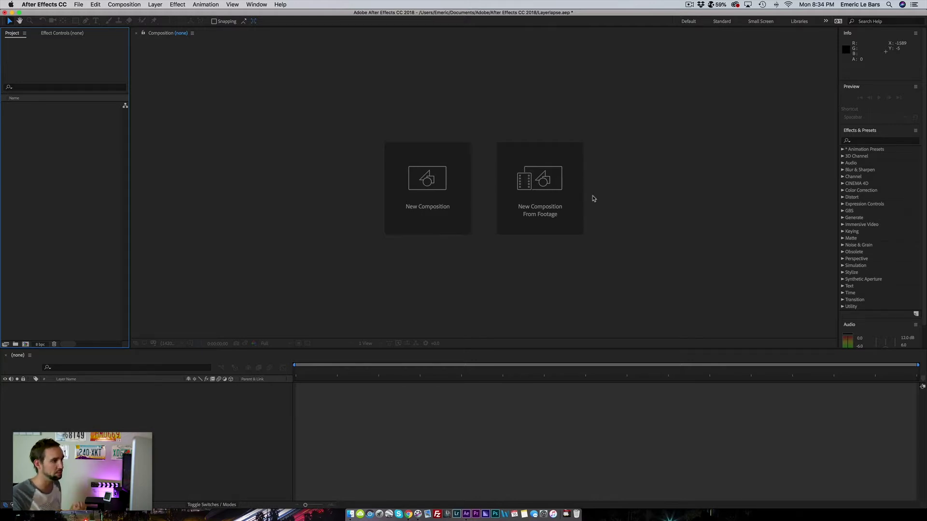
Switch to Finder, preview the song video "ORENT - Wasted (ft. Mila).mp4" in Downloads, and import it into the After Effects project
click(351, 502)
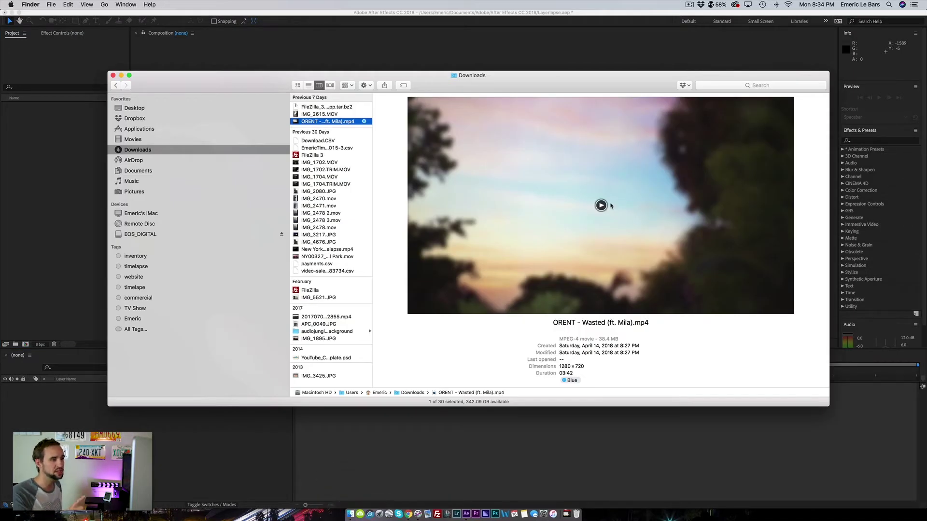
click(602, 206)
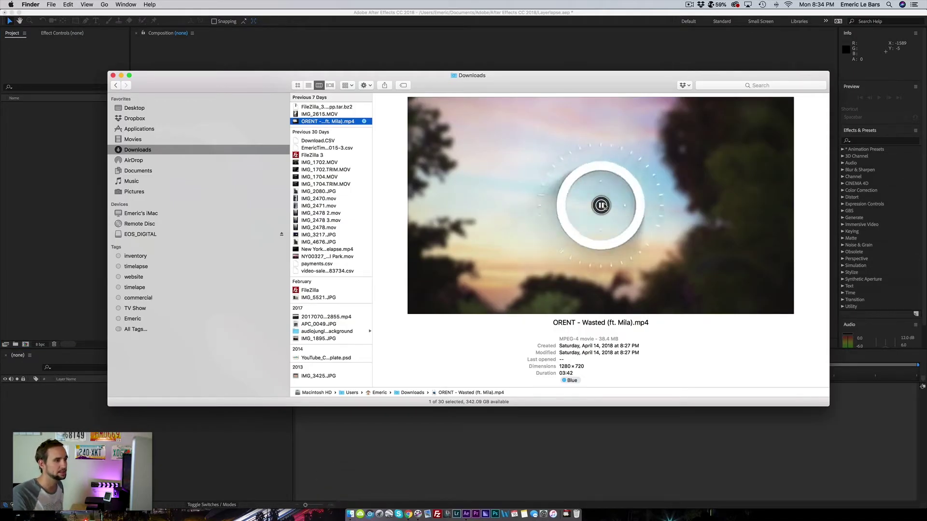
key(XF86AudioRaiseVolume)
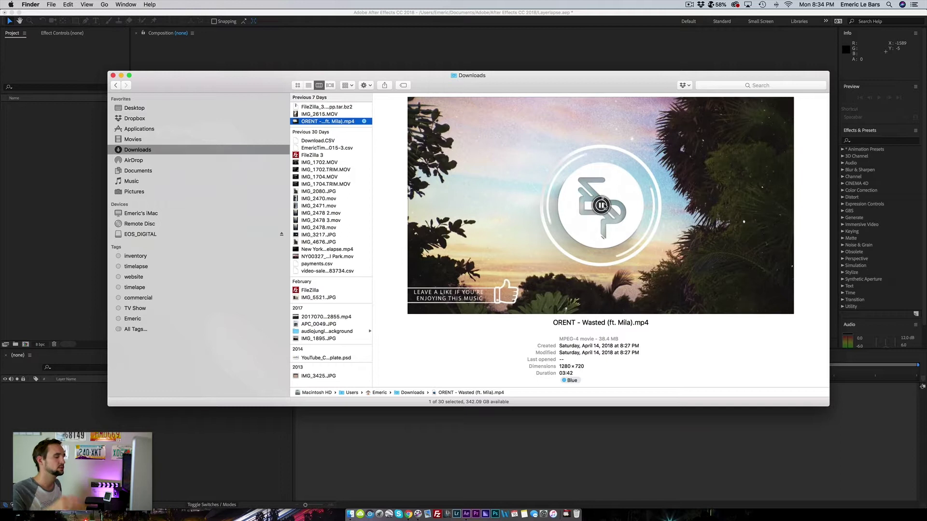
click(601, 205)
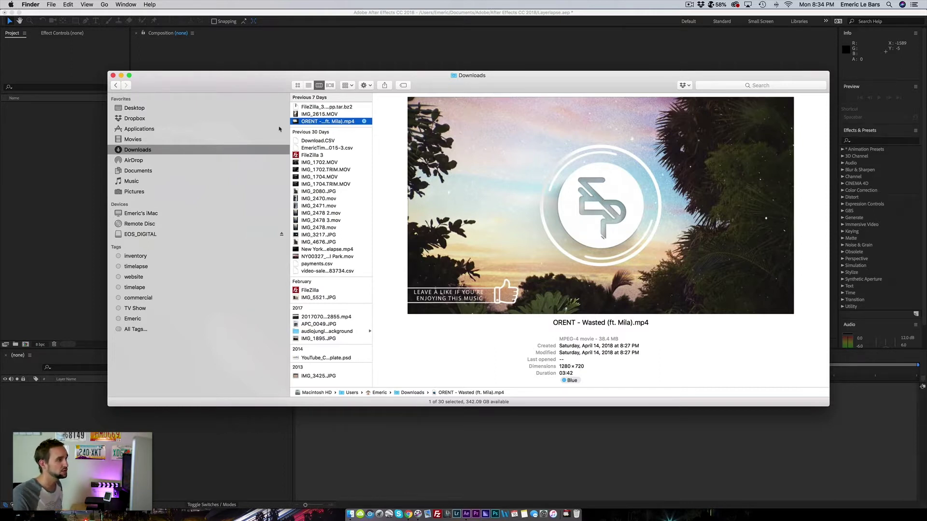
drag(311, 121, 66, 168)
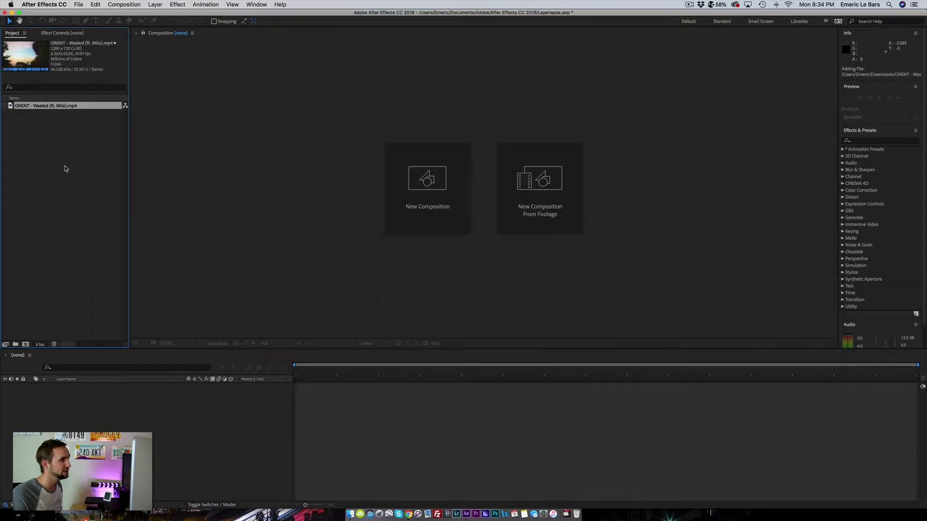
Preview "LA00629_DTLA Day to Night Sunset.mov" from the Desktop in Finder and import it into the After Effects project
click(362, 499)
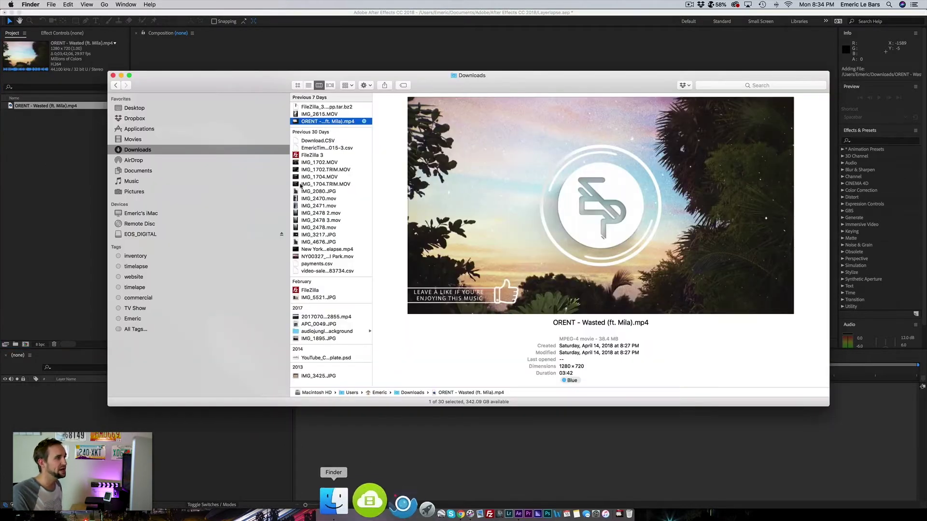
click(135, 108)
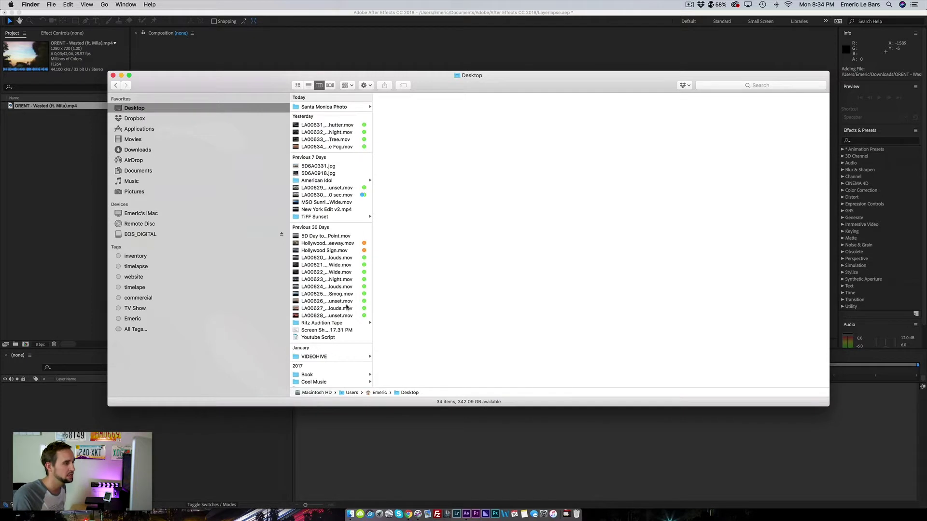
click(324, 188)
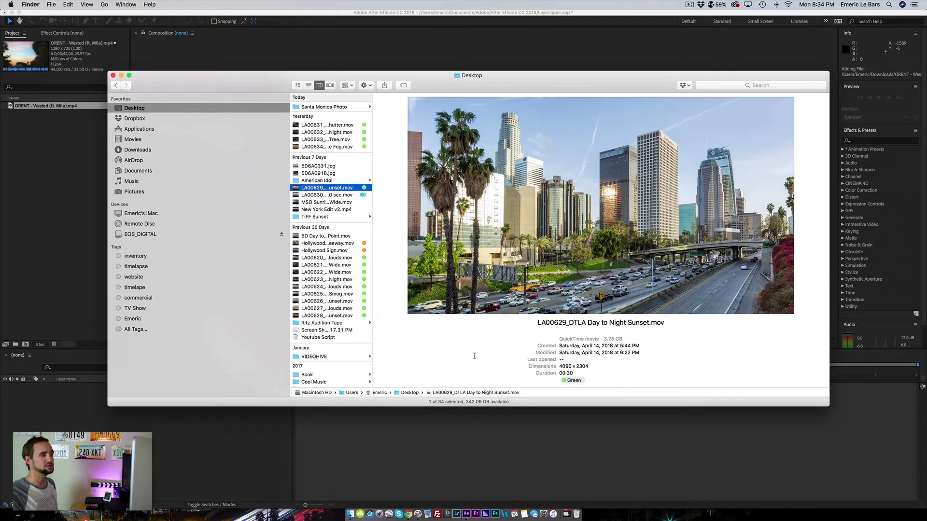
click(600, 205)
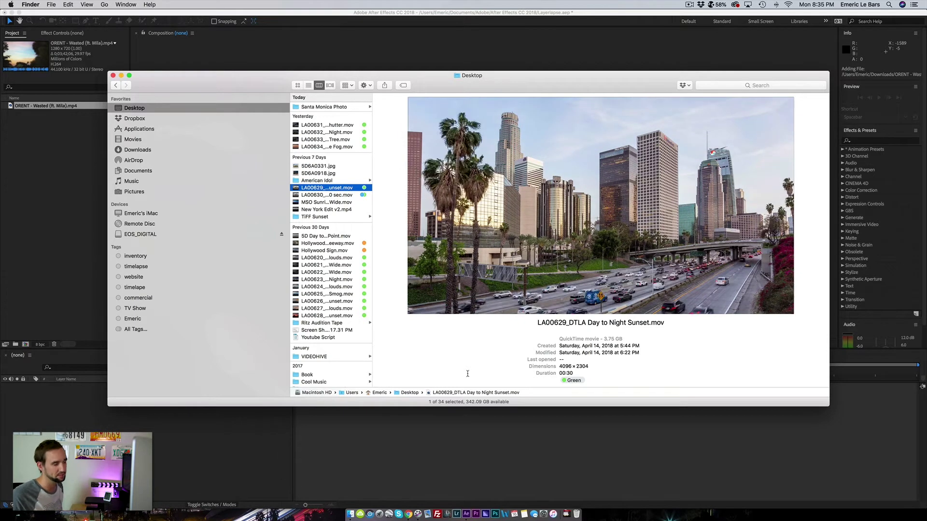
mouse_move(600, 206)
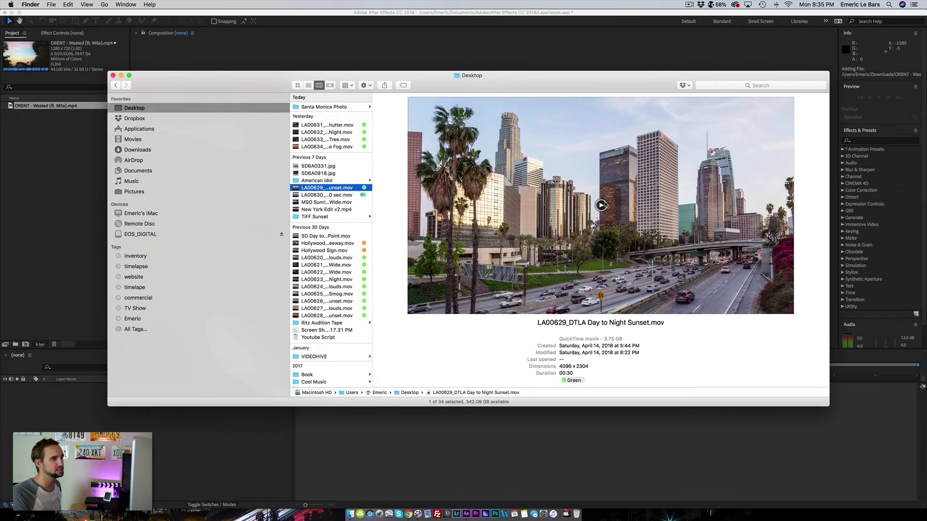
drag(337, 188, 96, 174)
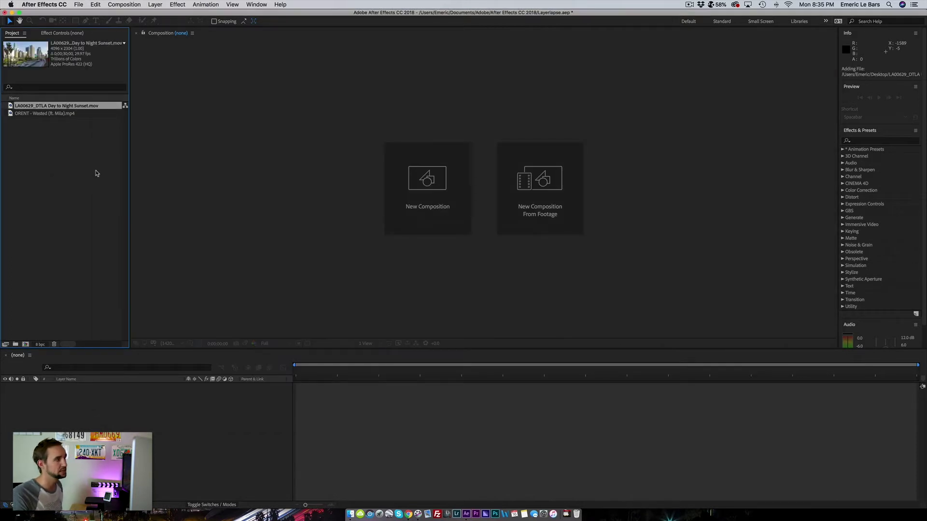
Create a composition from the DTLA Day to Night Sunset clip and add the ORENT song video as its topmost layer
right_click(52, 107)
click(32, 167)
drag(33, 105, 26, 345)
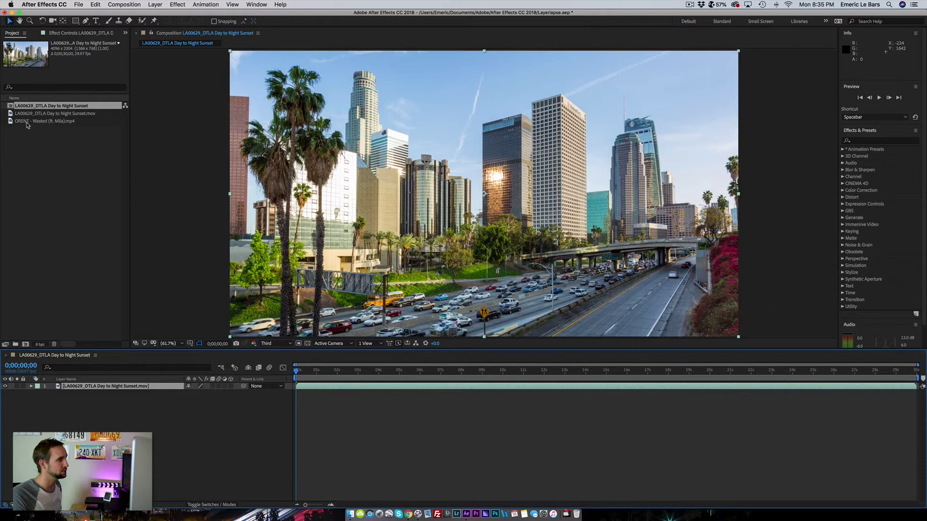
drag(32, 121, 134, 384)
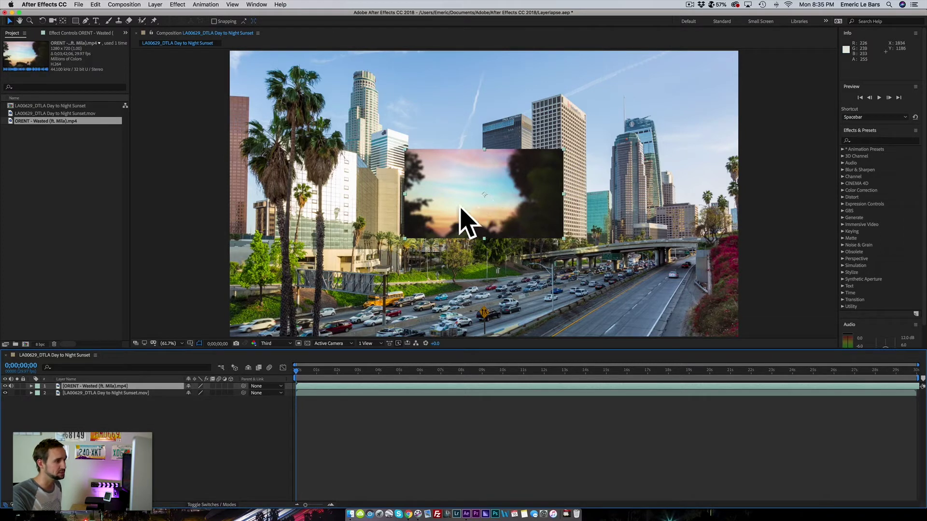
Hide the song layer's picture and reveal its audio waveform in the timeline
click(6, 386)
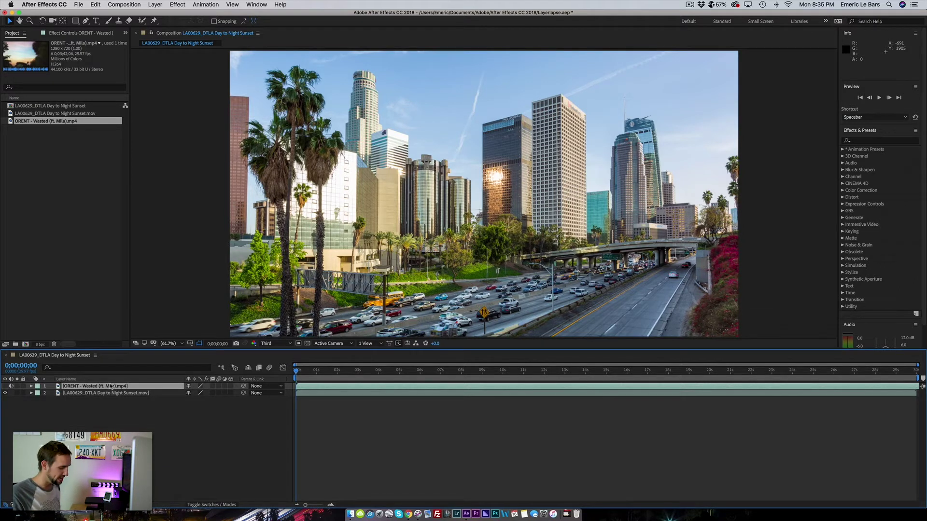
key(l)
key(l)
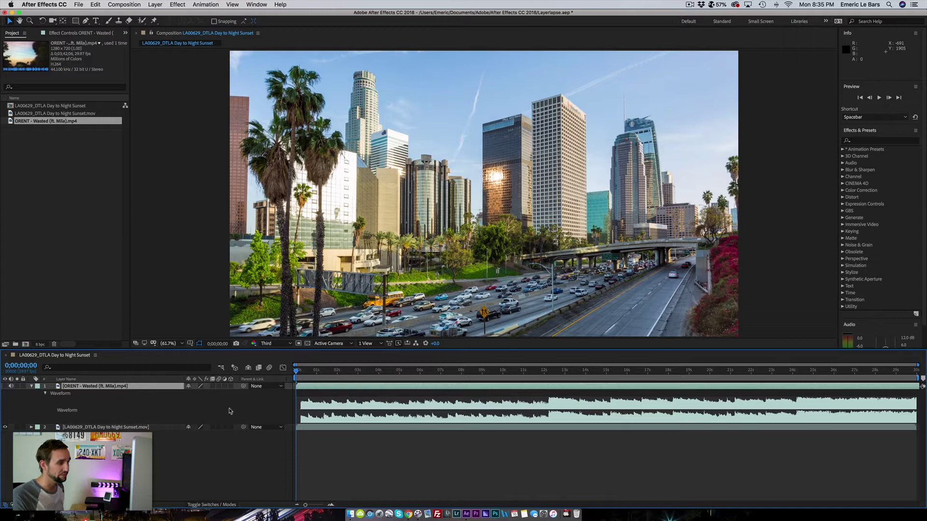
Play the composition from the beginning with the music, lowering the system volume, to listen for the song's beats
key(space)
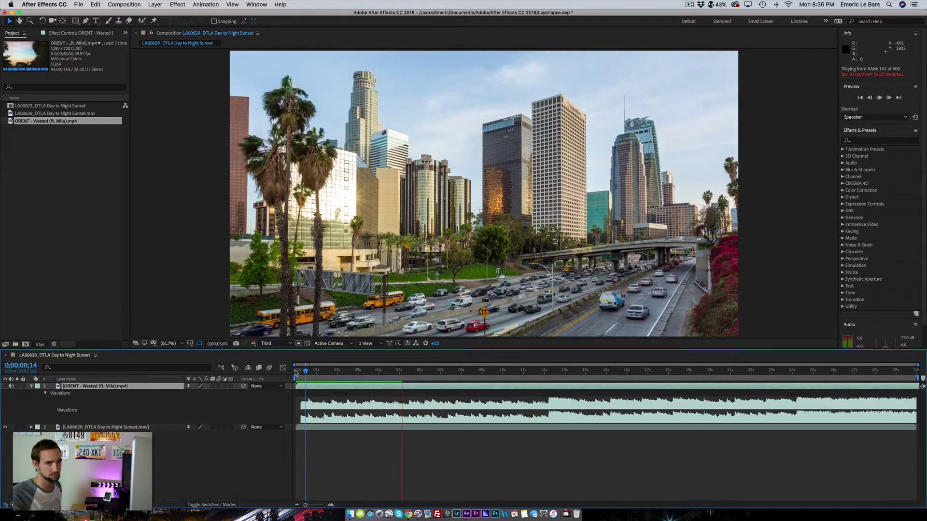
key(space)
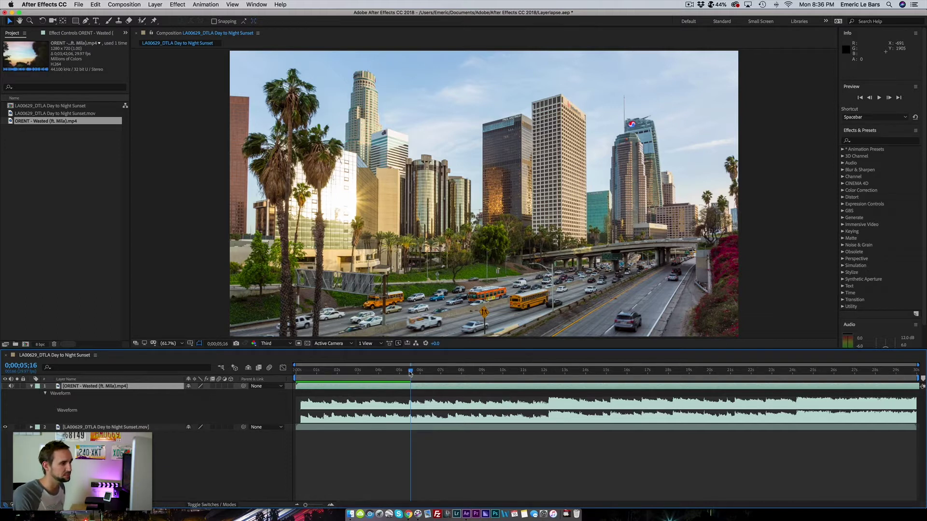
key(Home)
key(space)
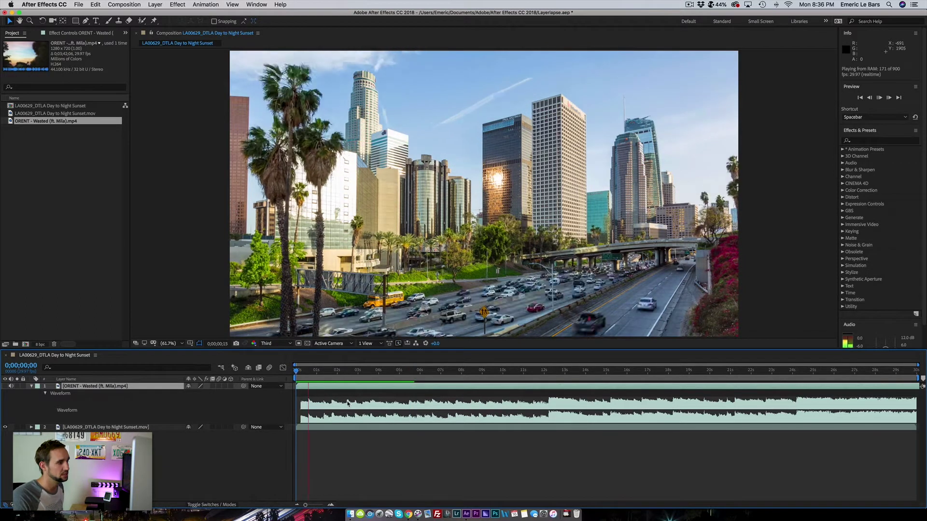
key(XF86AudioLowerVolume)
key(space)
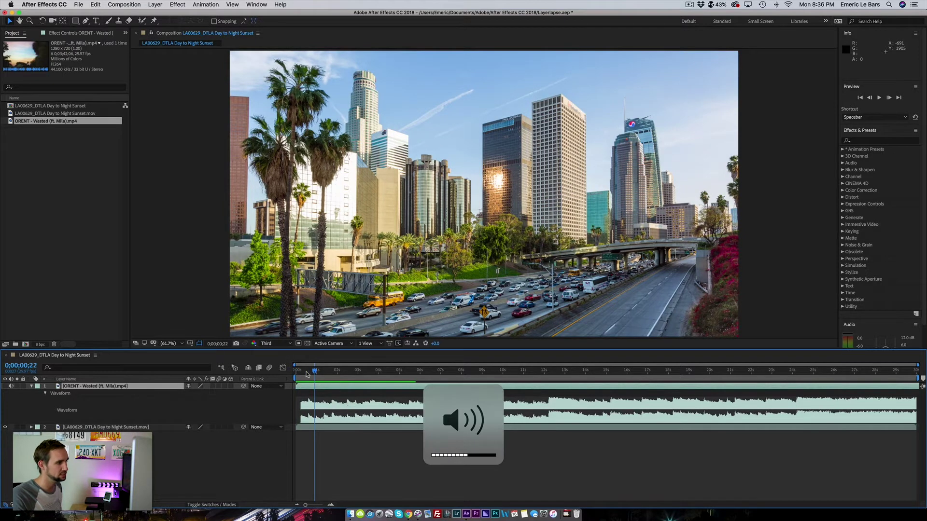
drag(313, 371, 286, 377)
key(space)
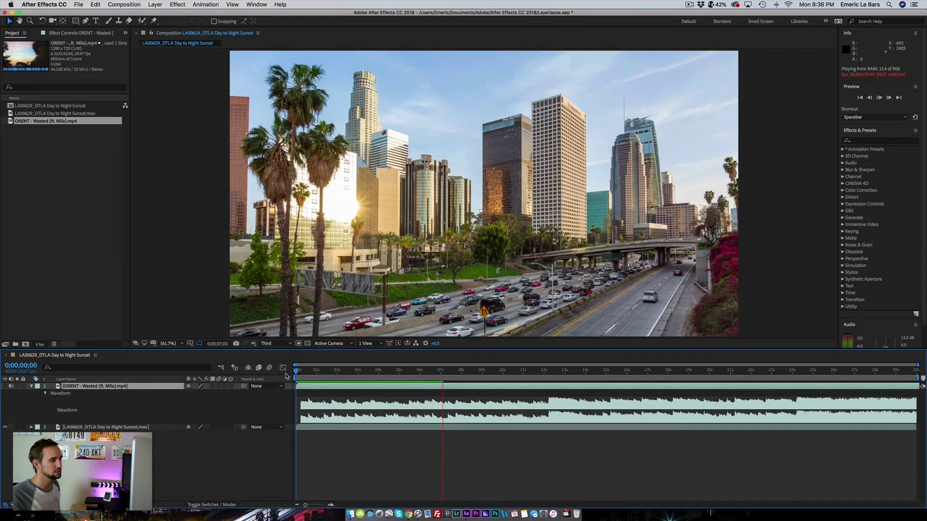
key(space)
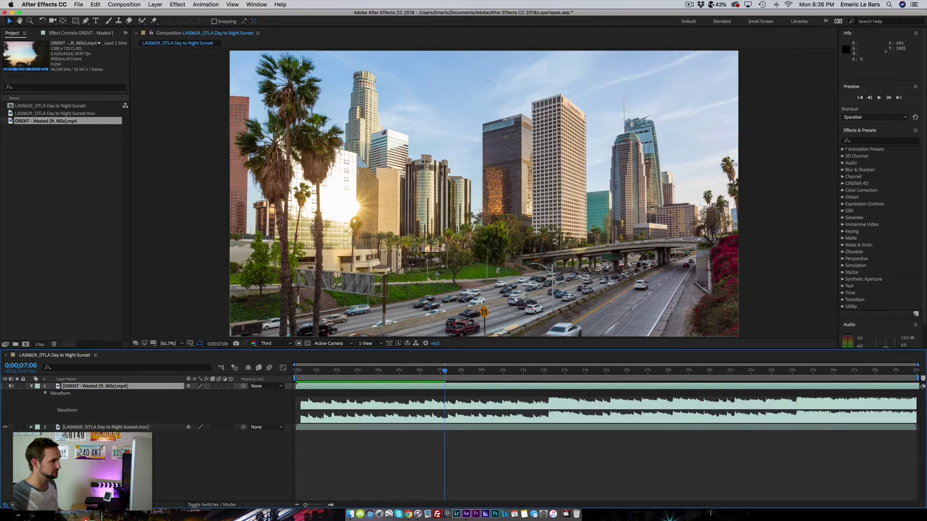
Duplicate the day-to-night clip layer and shift the upper copy earlier so its night footage covers the composition's first two seconds
click(120, 427)
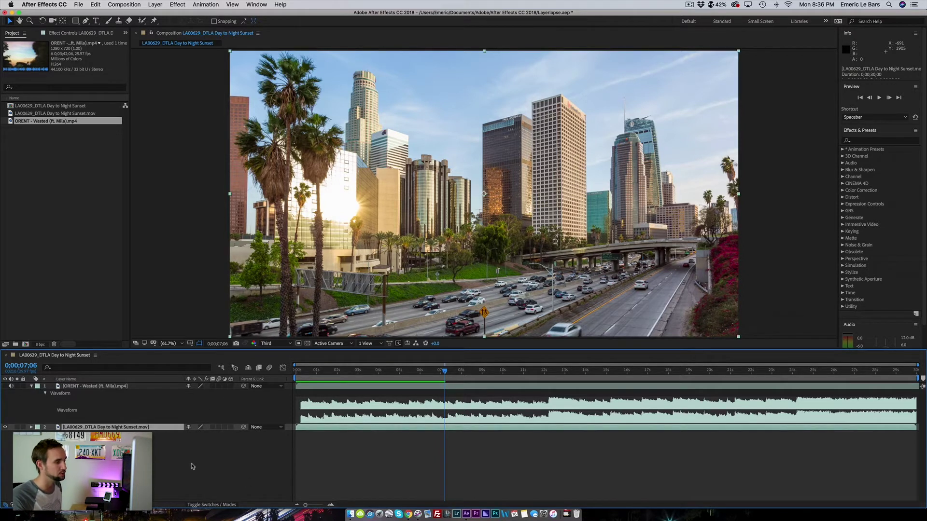
key(super+d)
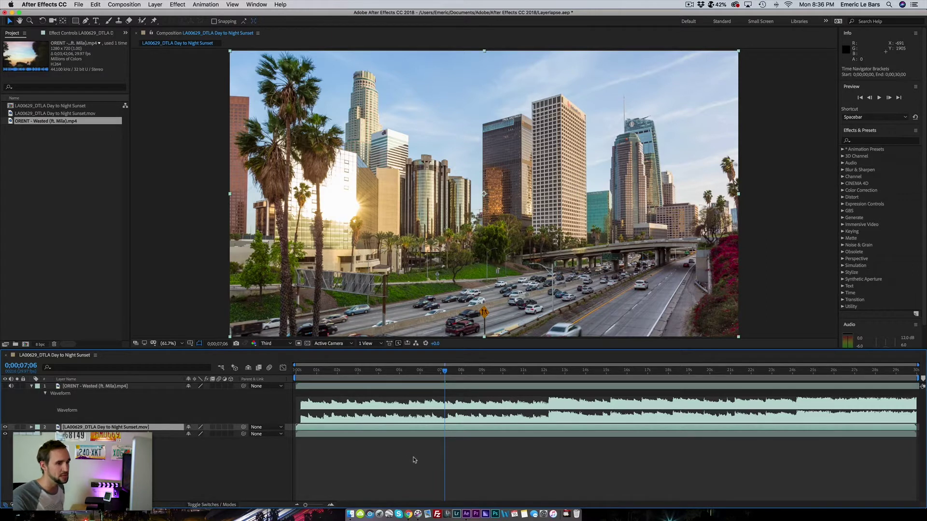
drag(296, 426, 316, 427)
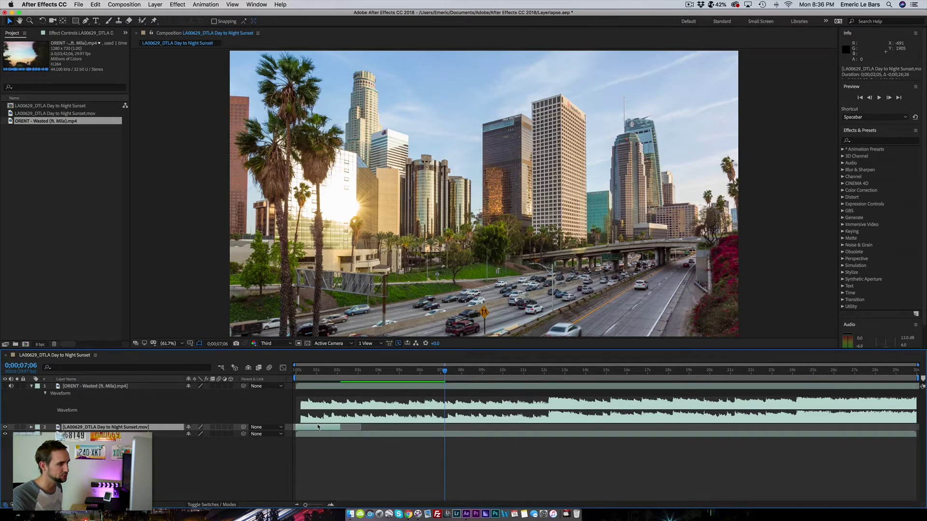
At 0;00;00;17, toggle the upper clip layer's visibility repeatedly to compare the night and day footage, leaving it visible
click(307, 371)
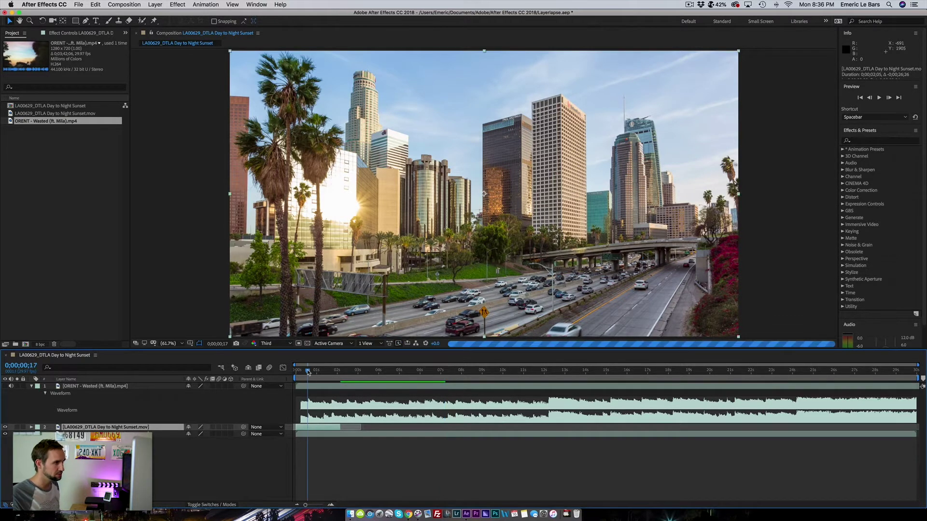
scroll(311, 374, up, 3)
scroll(311, 375, left, 2)
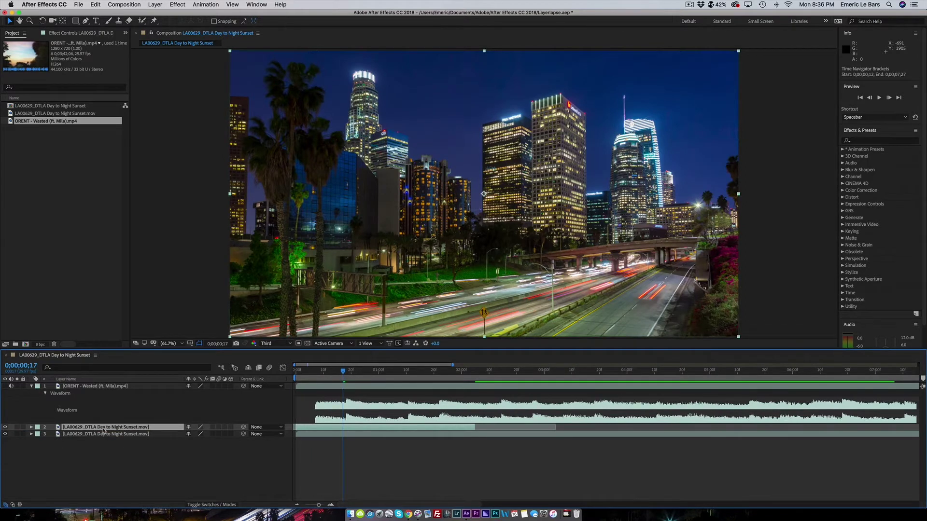
click(5, 427)
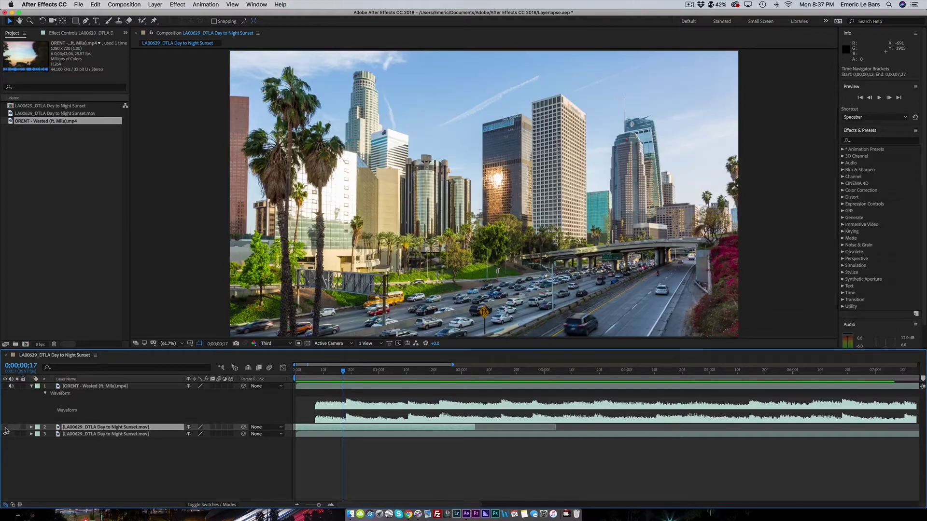
click(5, 429)
click(6, 429)
click(6, 429)
click(6, 429)
click(6, 429)
click(6, 429)
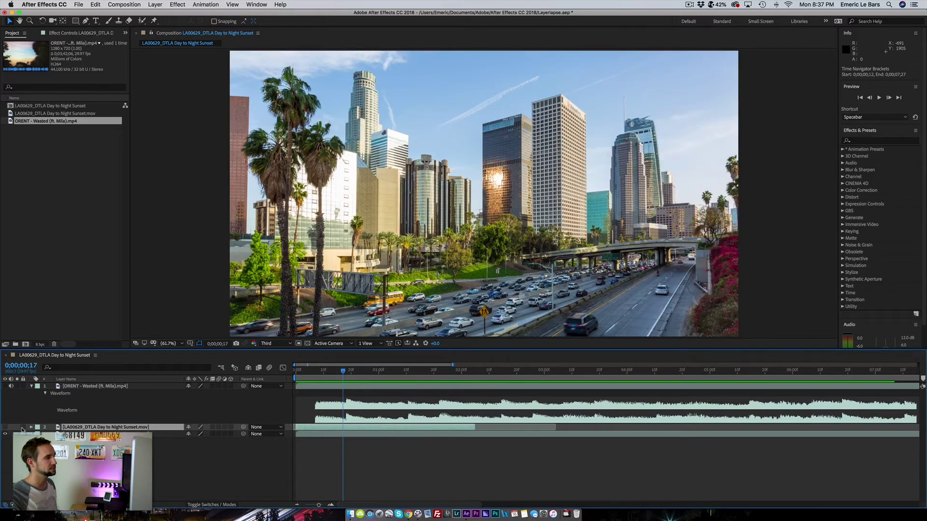
click(5, 427)
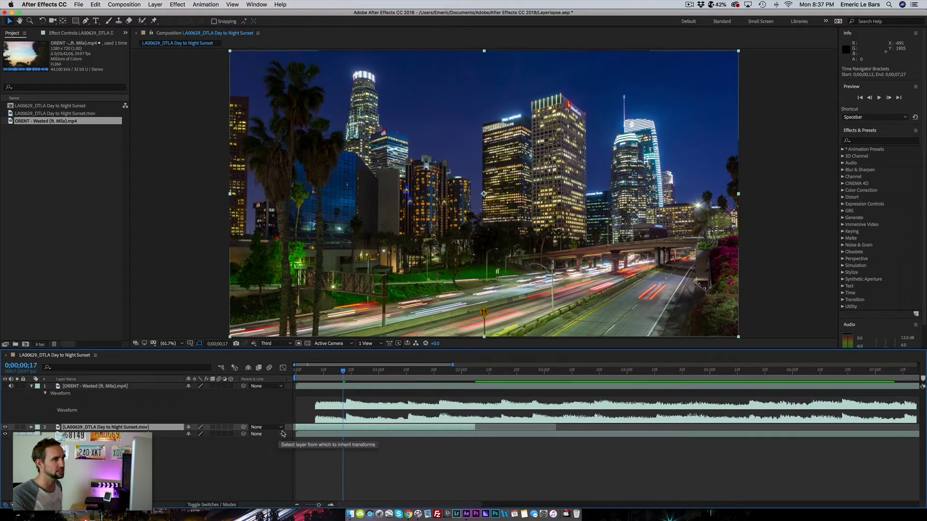
Play the opening to find where the music starts and place the current time at 0;00;00;07 with the buildings enlarged
key(z)
click(577, 167)
click(470, 225)
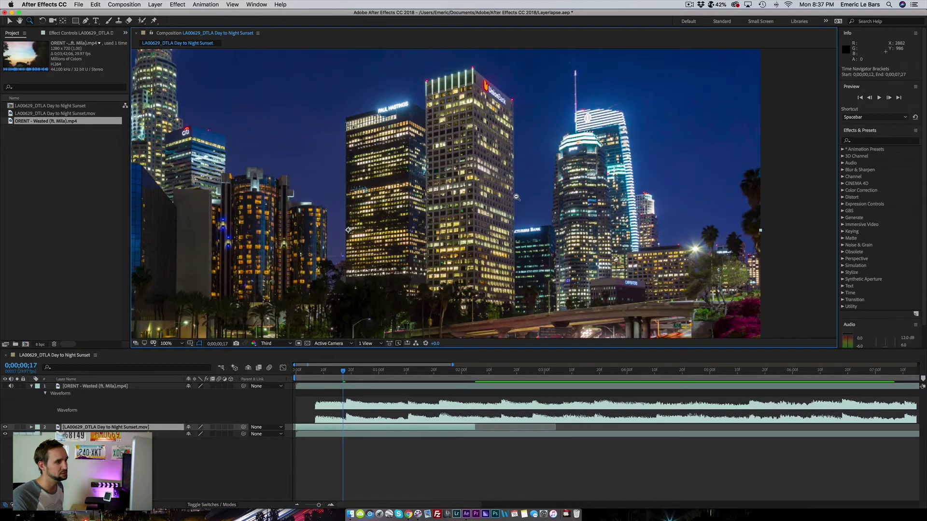
alt+click(514, 208)
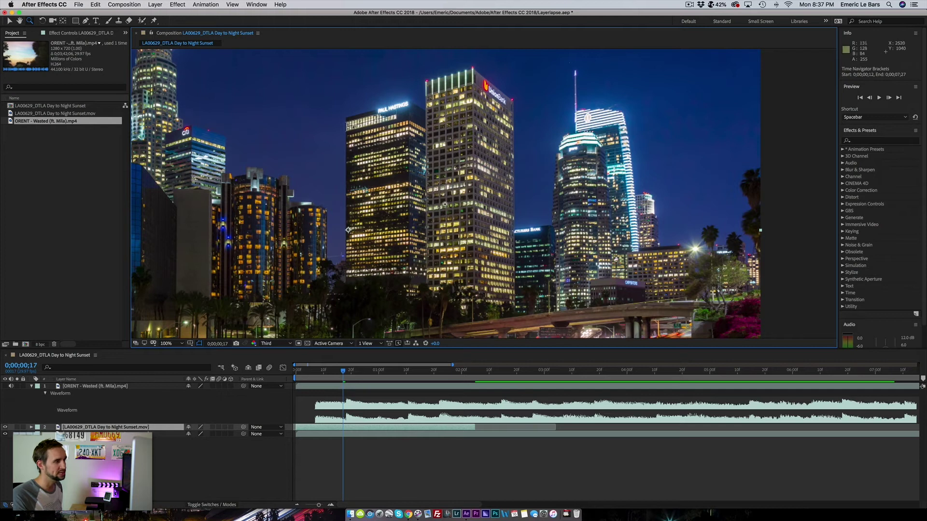
click(310, 371)
key(space)
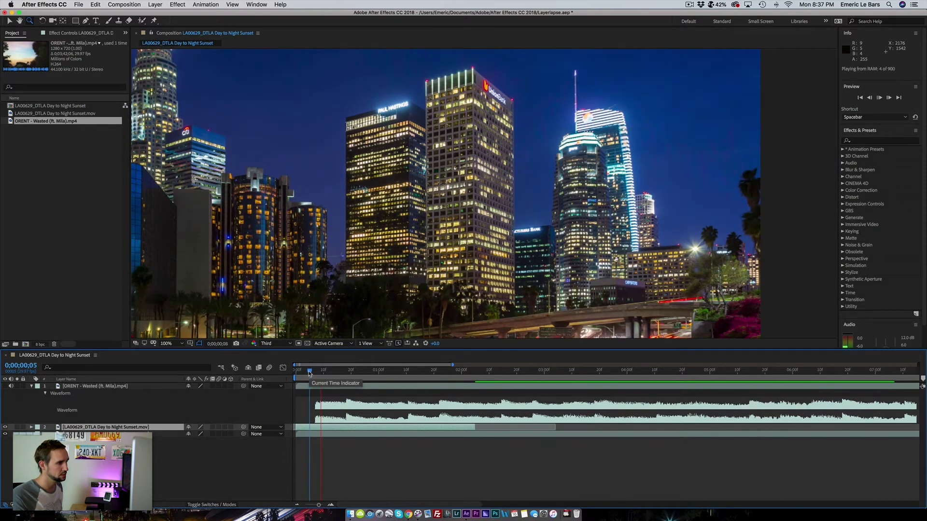
key(space)
click(317, 374)
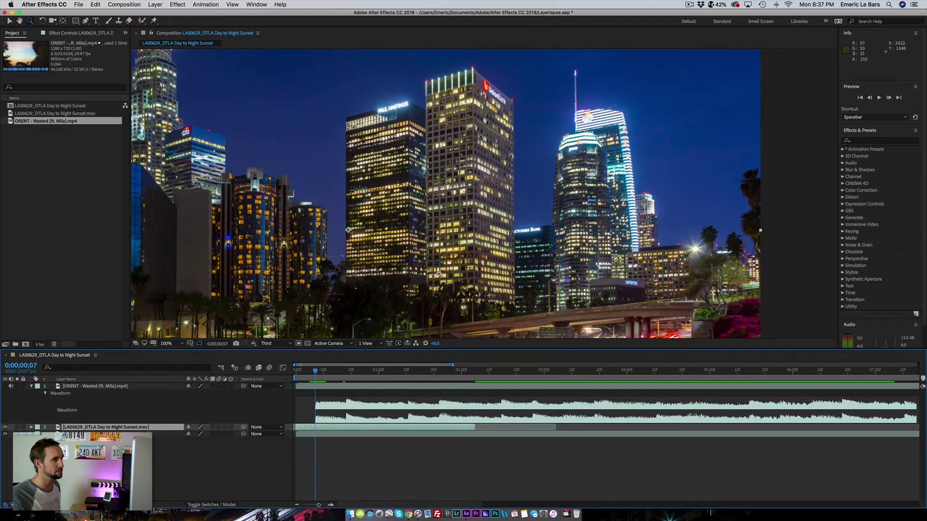
Start a Pen tool mask on the upper clip layer, tracing the Union Bank tower's right edge upward from its base
click(85, 20)
key(z)
click(515, 304)
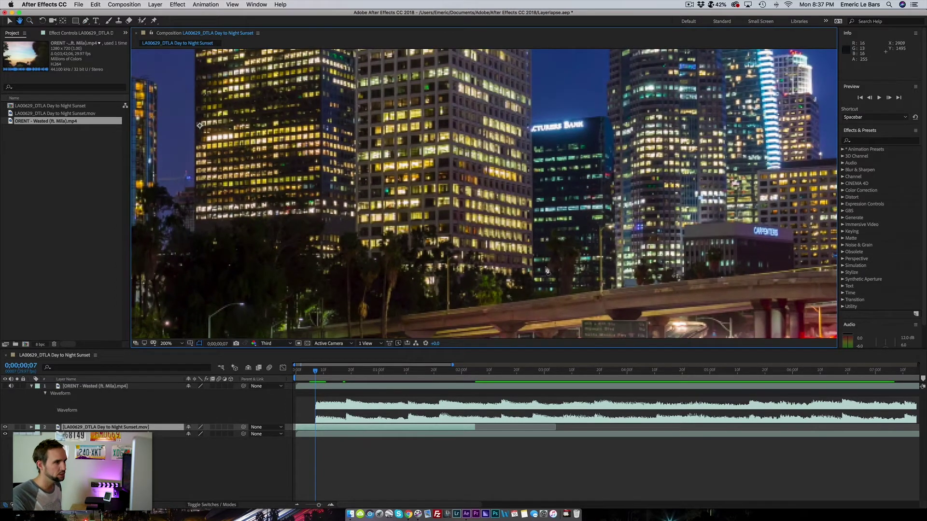
key(g)
click(533, 279)
click(533, 178)
click(531, 103)
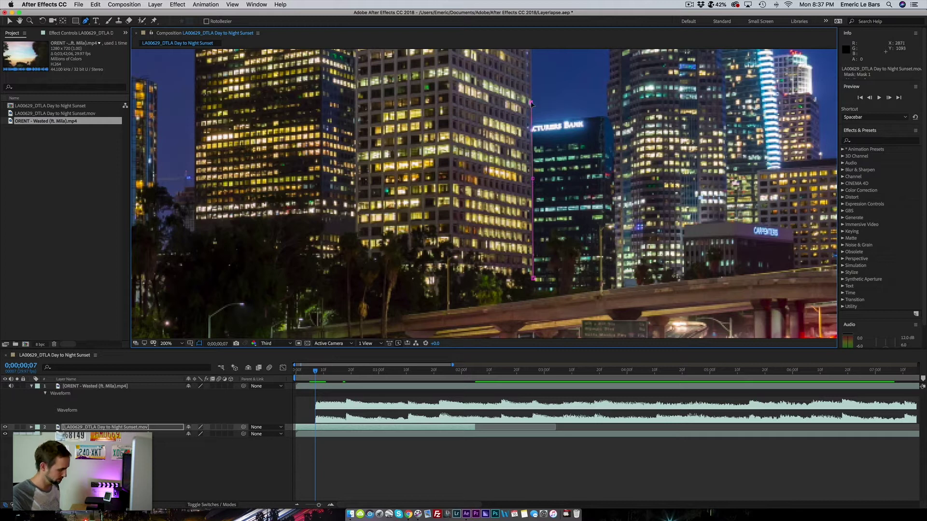
scroll(531, 103, up, 8)
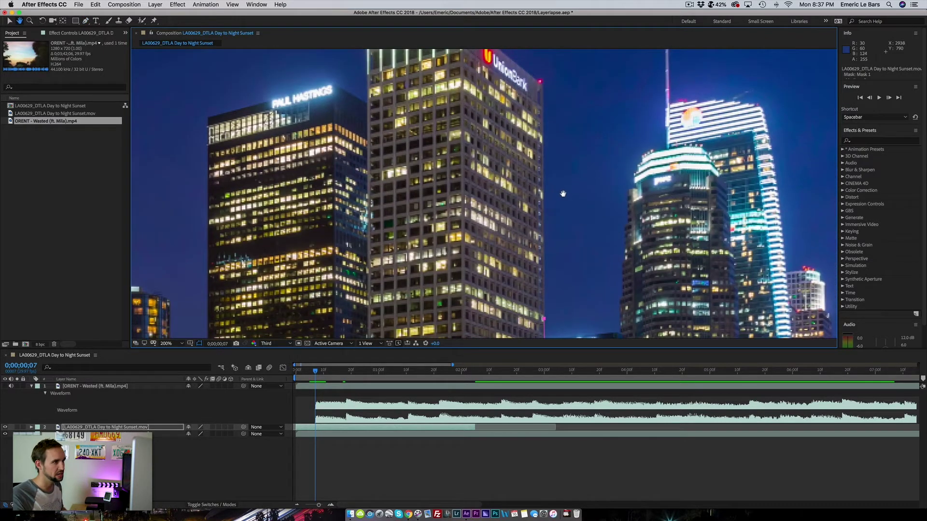
click(543, 189)
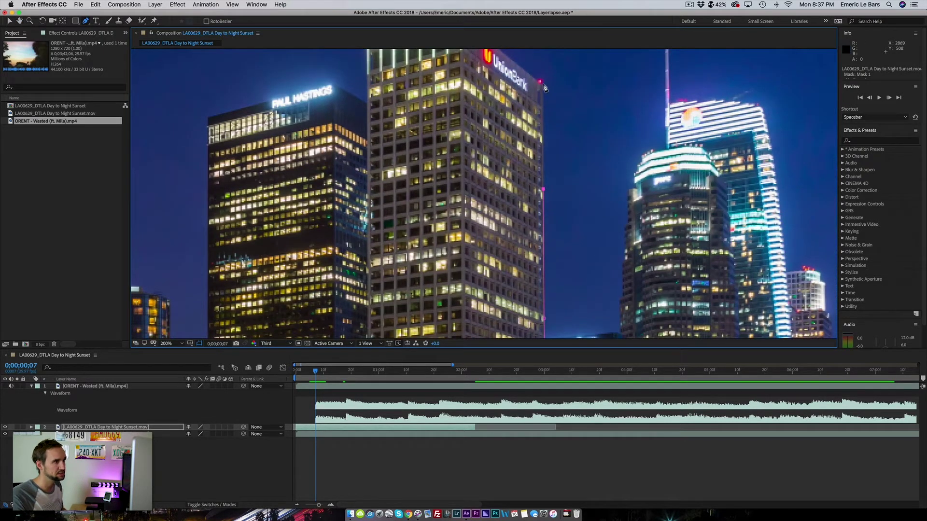
Continue the mask along the Union Bank tower's roofline, undoing misplaced points at the roof peak
drag(579, 83, 600, 215)
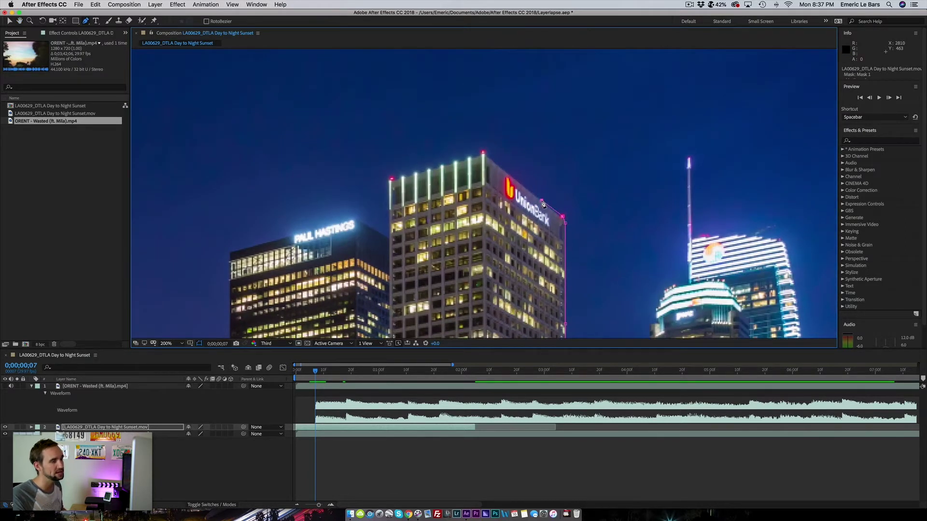
click(484, 154)
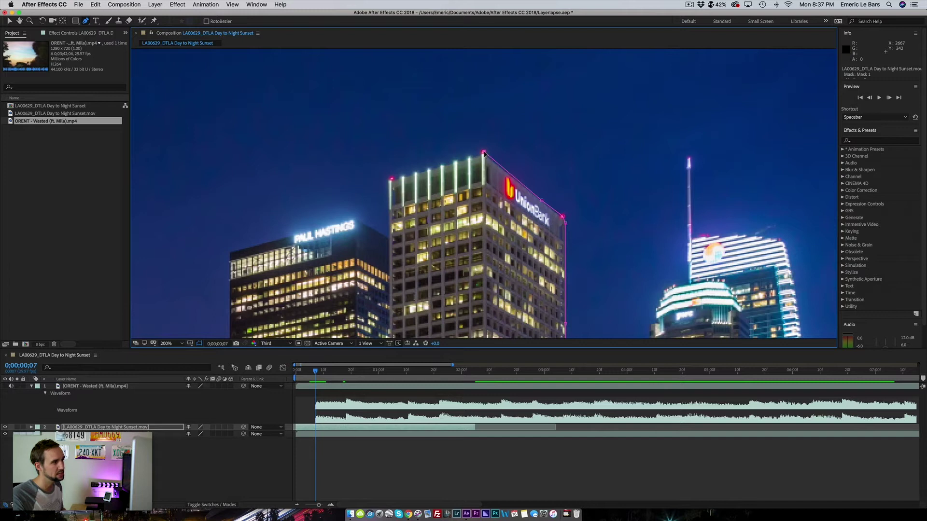
key(super+z)
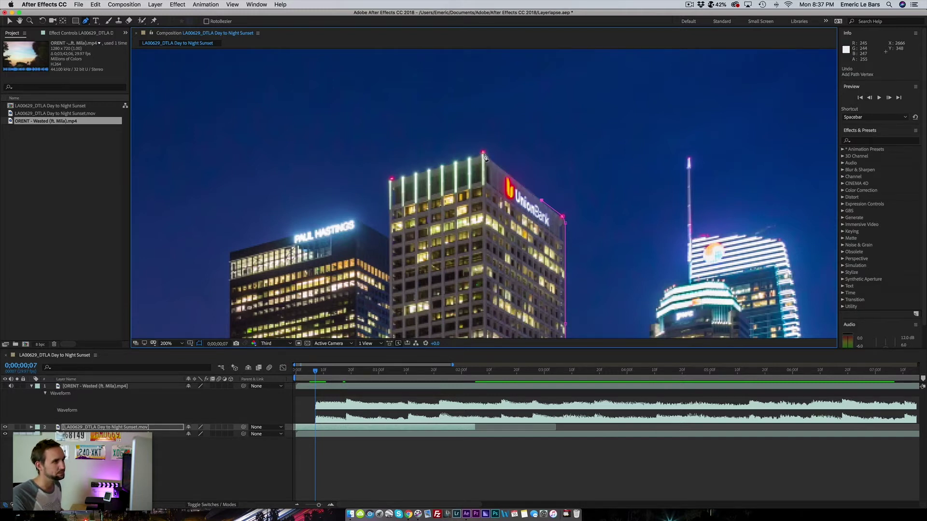
click(479, 158)
click(478, 156)
key(super+z)
Trace the mask down the Union Bank tower's left edge to the treetops
scroll(434, 173, down, 5)
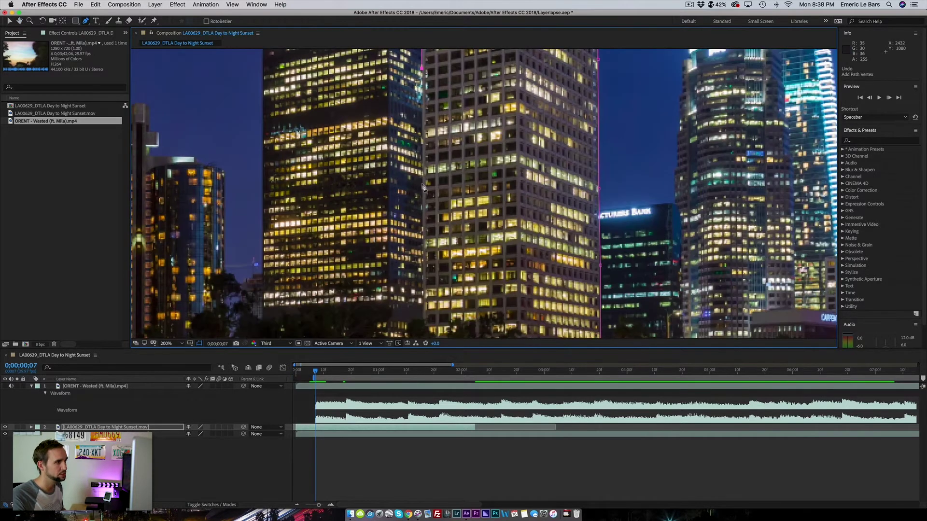
click(422, 184)
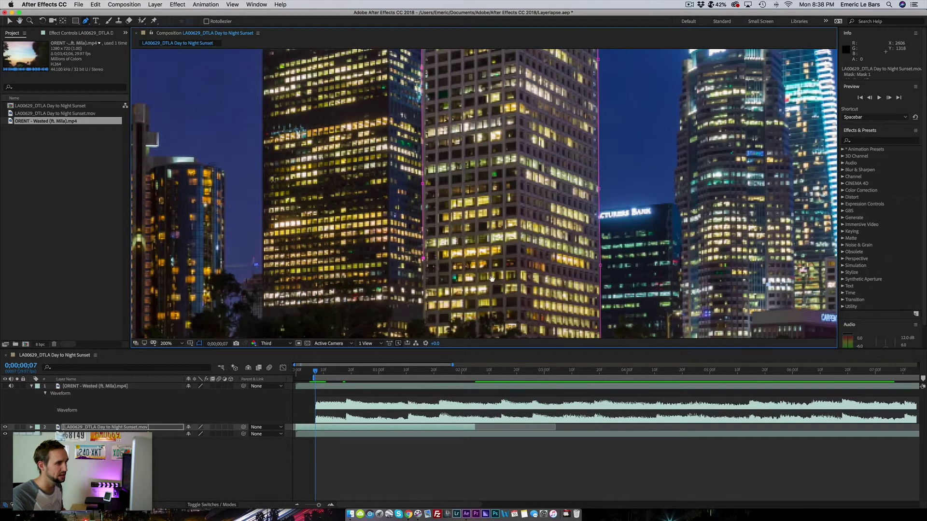
scroll(418, 222, down, 3)
click(412, 201)
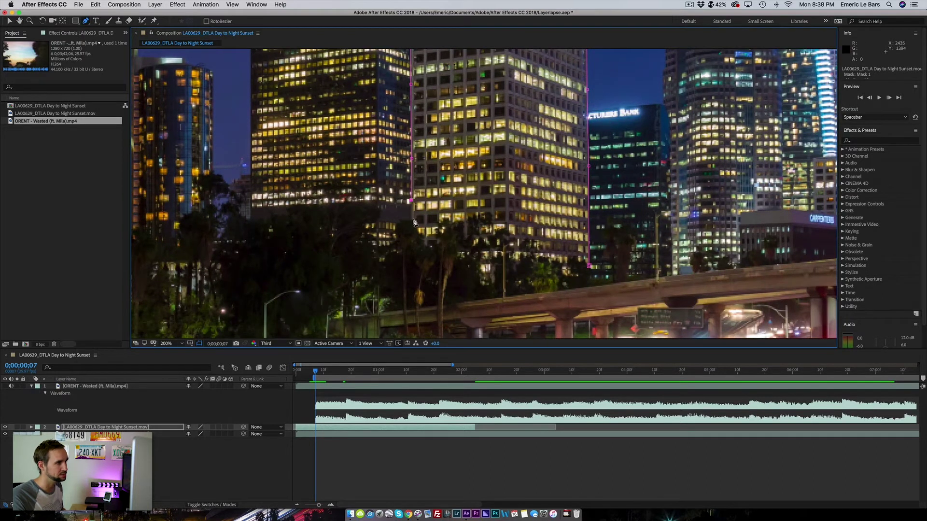
Continue the mask's lower edge around the palm crowns at the left of the tower's base
click(418, 231)
click(425, 247)
click(431, 247)
click(445, 227)
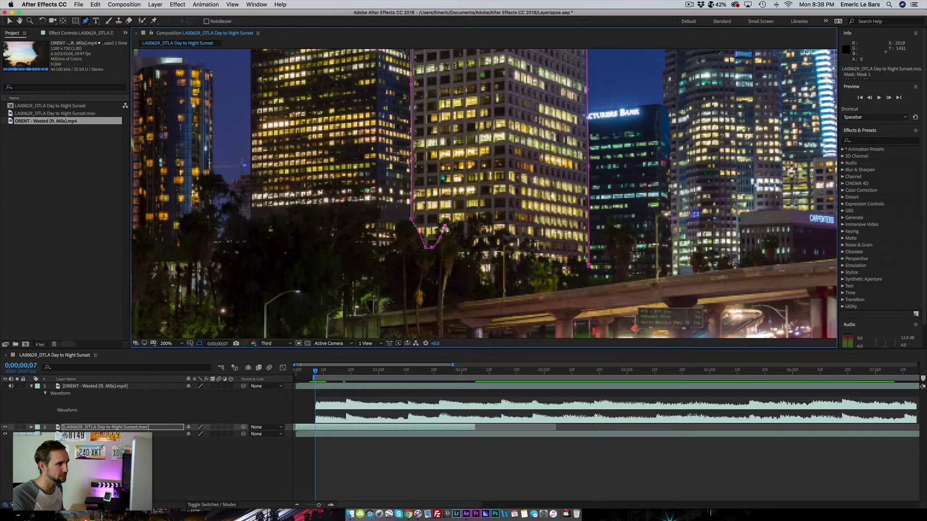
click(463, 222)
click(462, 240)
click(459, 253)
click(470, 259)
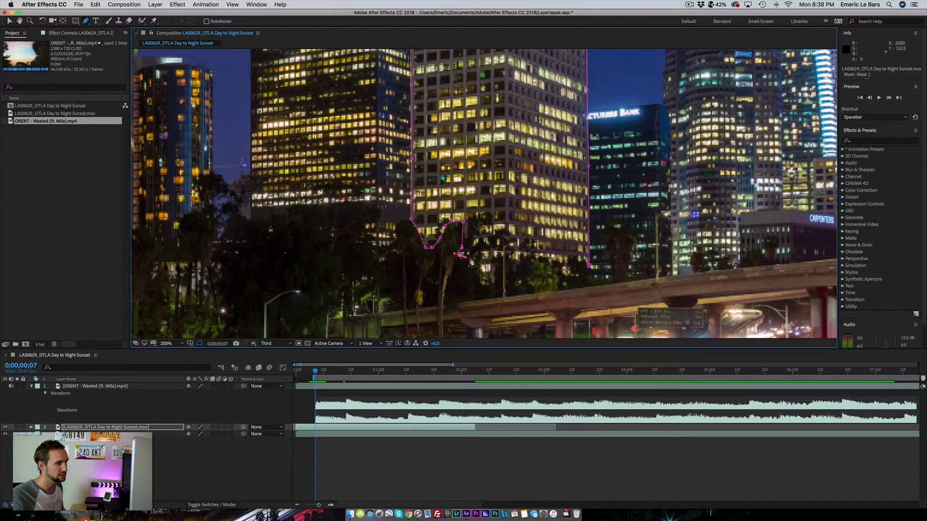
Follow the remaining treetops across the tower's base and close the mask at its first point on the right edge
click(477, 271)
click(482, 282)
click(494, 283)
click(495, 263)
click(507, 251)
click(513, 256)
click(520, 258)
click(530, 256)
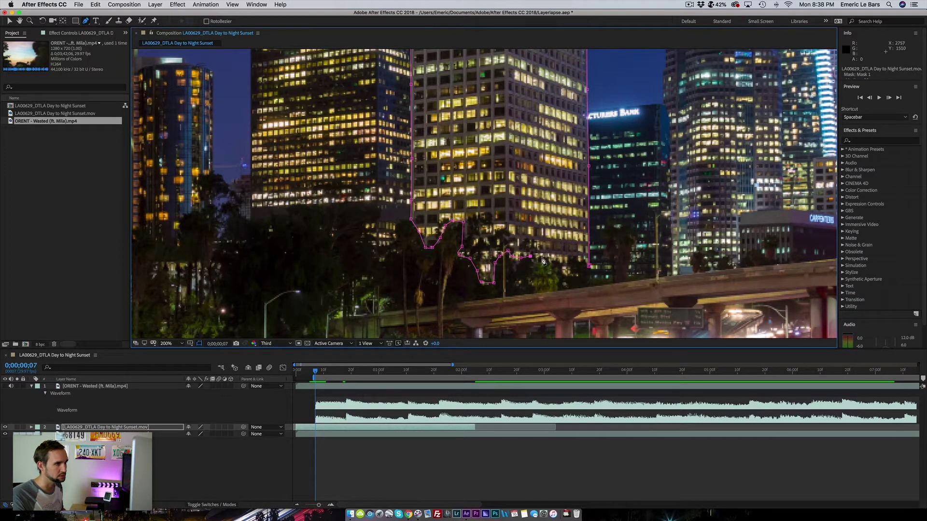
click(570, 274)
click(578, 274)
click(588, 265)
Fit the whole frame in view and set the Union Bank mask's feather to 5 pixels
key(z)
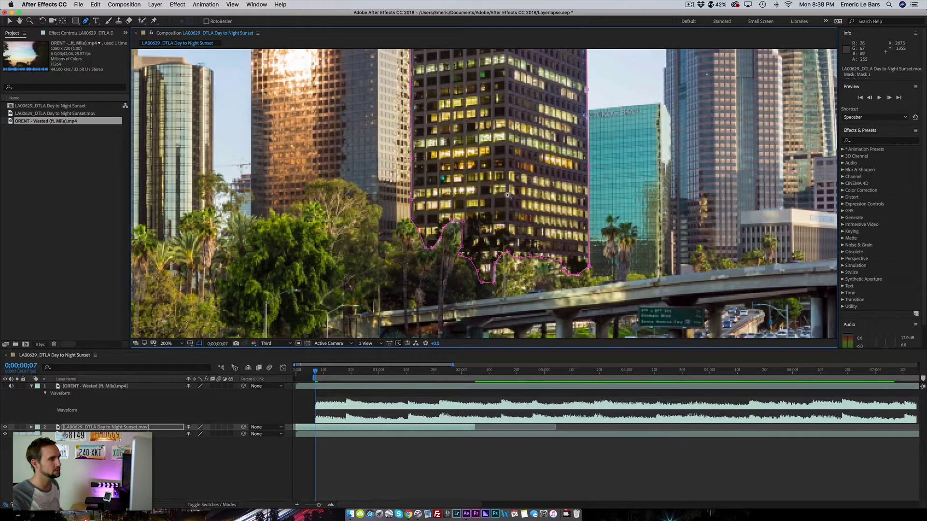
click(167, 344)
click(169, 351)
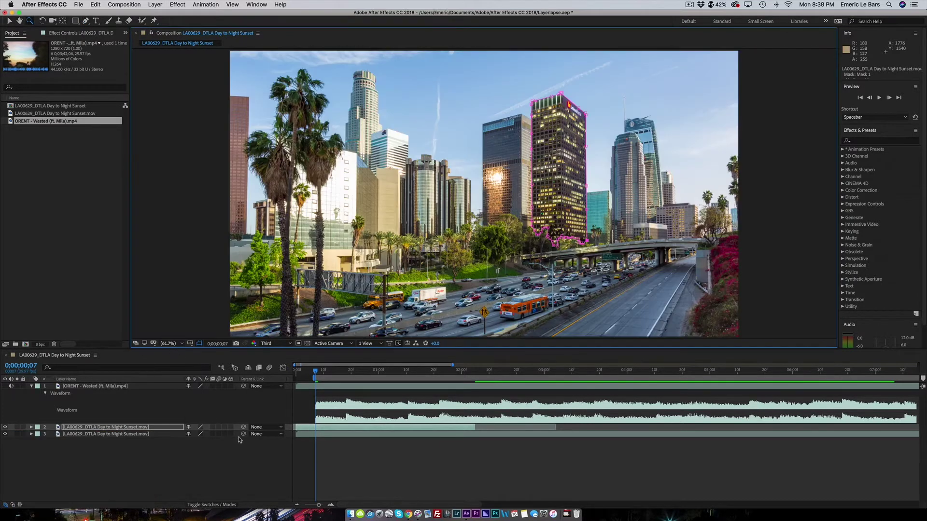
click(146, 428)
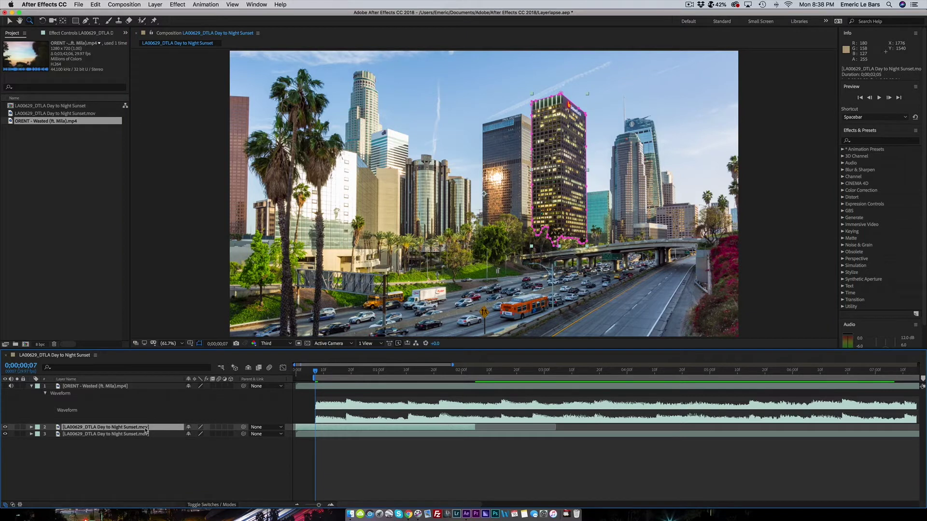
key(f)
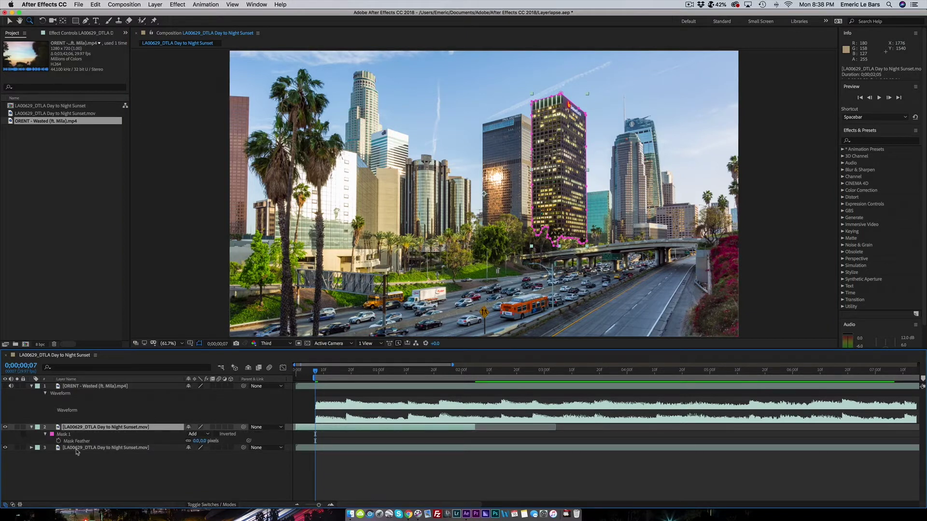
click(203, 441)
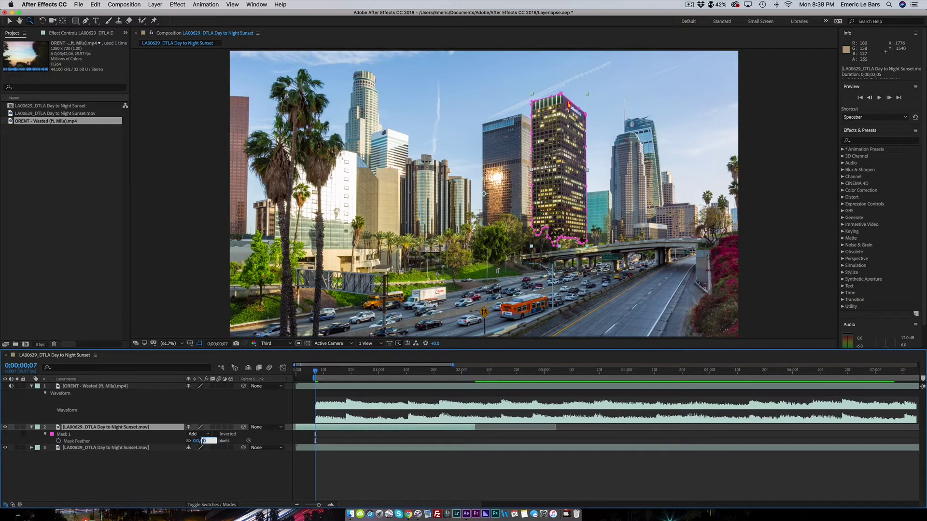
key(Return)
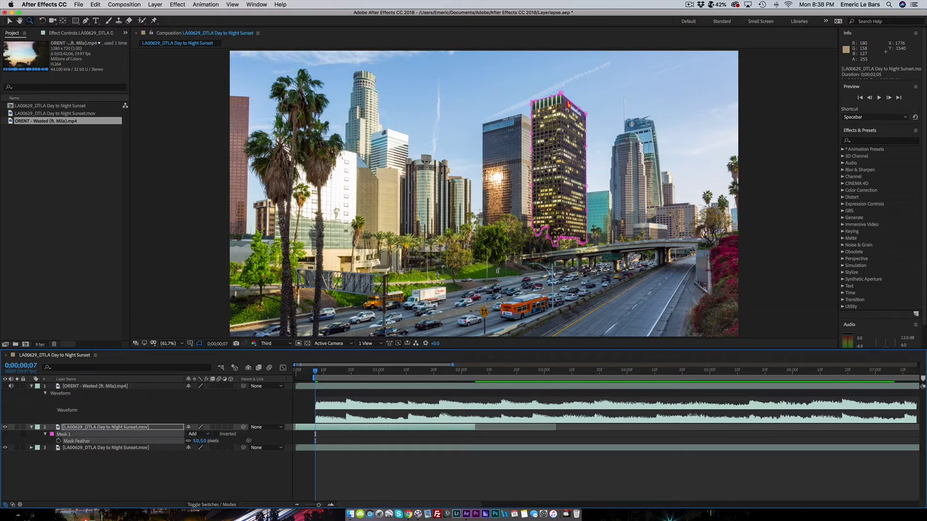
click(250, 483)
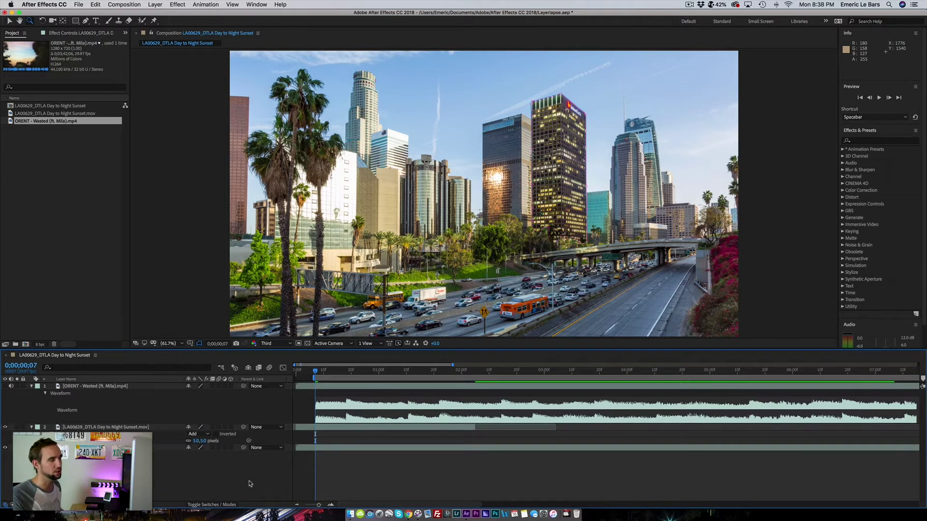
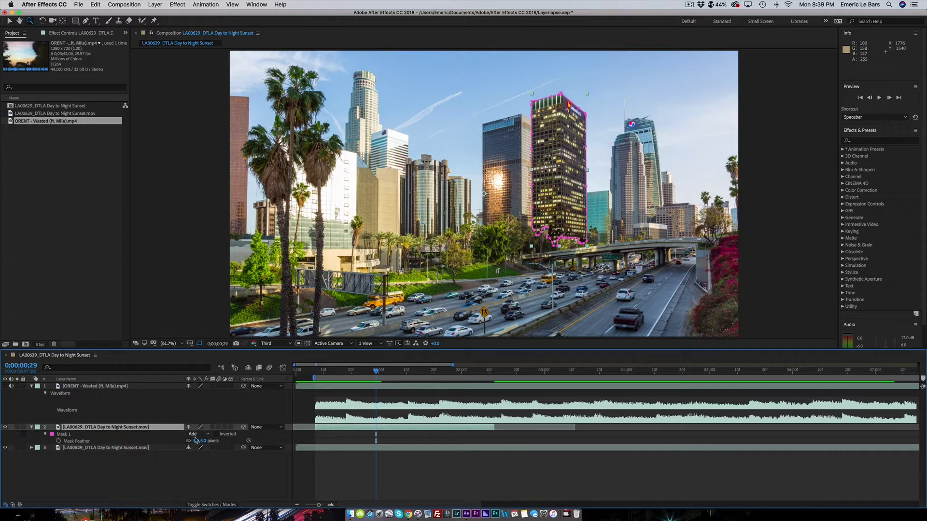
Expand the mask's properties, play the music to find the next beat, and trim the masked layer's end to 0;00;01;11
click(45, 435)
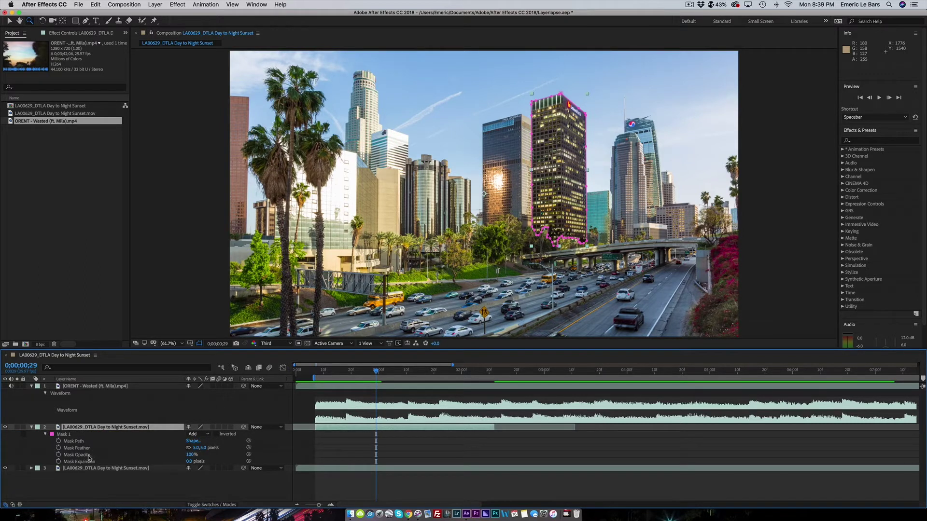
drag(347, 372, 347, 375)
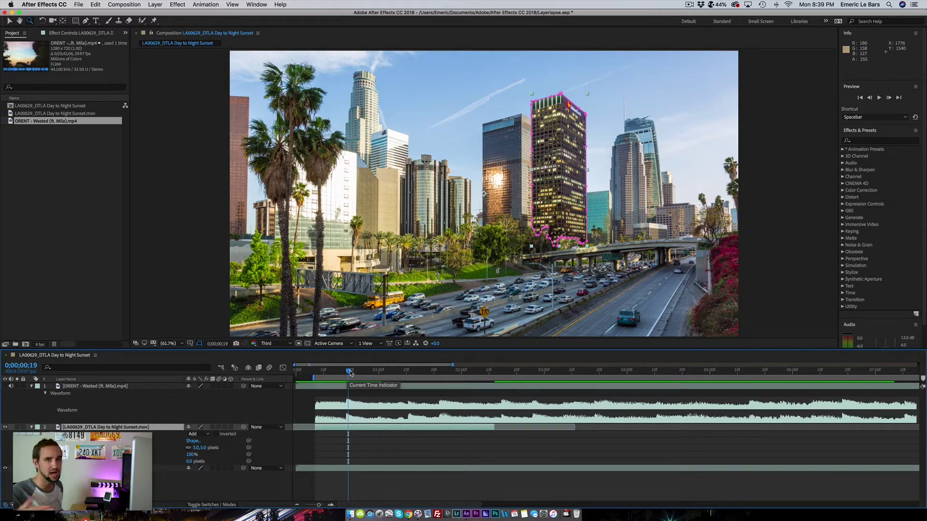
drag(350, 374, 386, 371)
key(space)
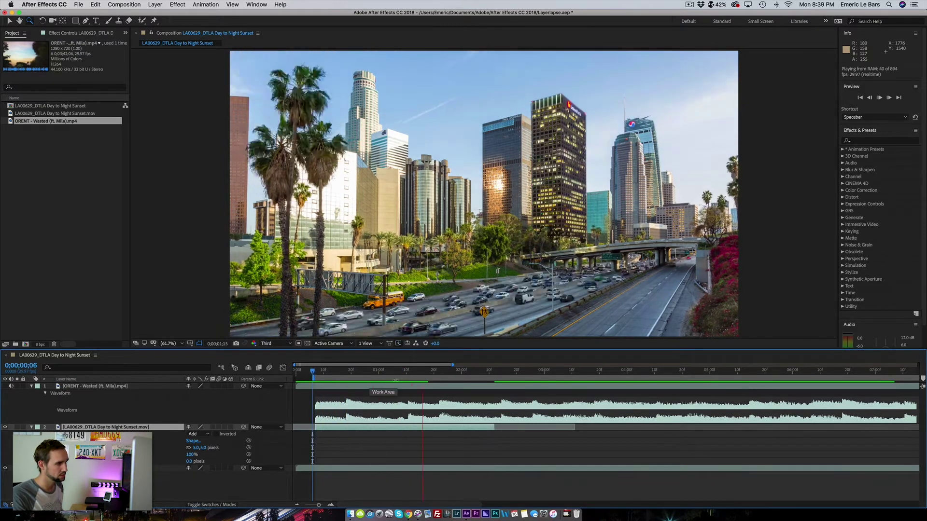
click(407, 372)
drag(407, 374, 408, 375)
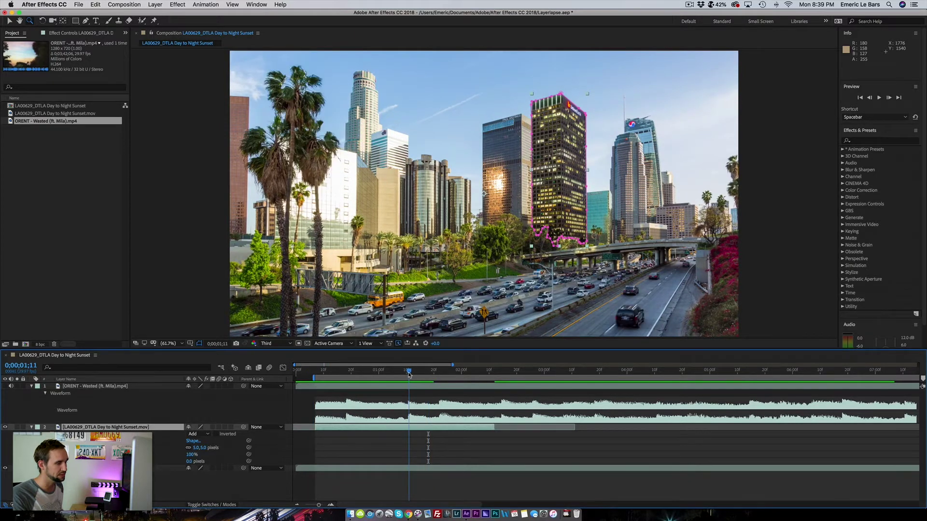
drag(493, 427, 409, 428)
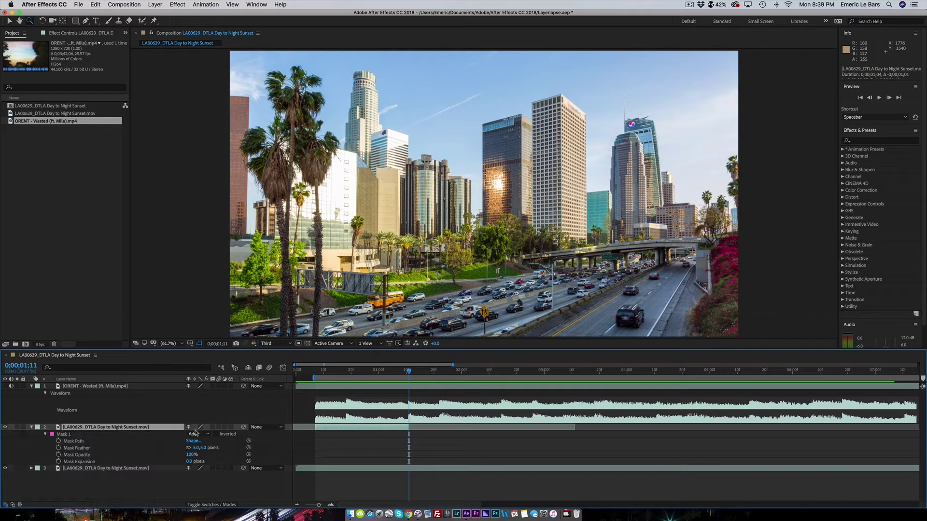
Keyframe the mask's opacity to 100% at 0;00;00;11 and 0% at 0;00;01;11 so the lit tower fades out
click(58, 454)
click(192, 455)
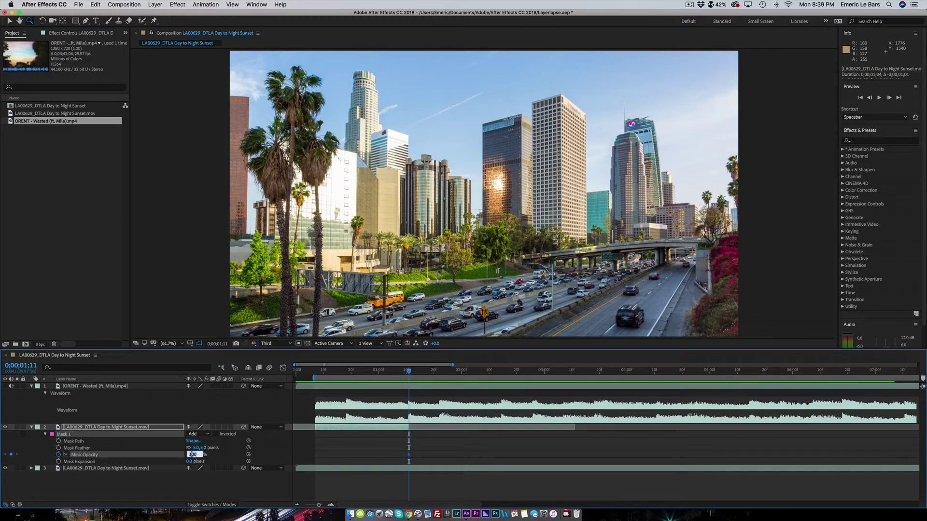
key(Return)
click(326, 373)
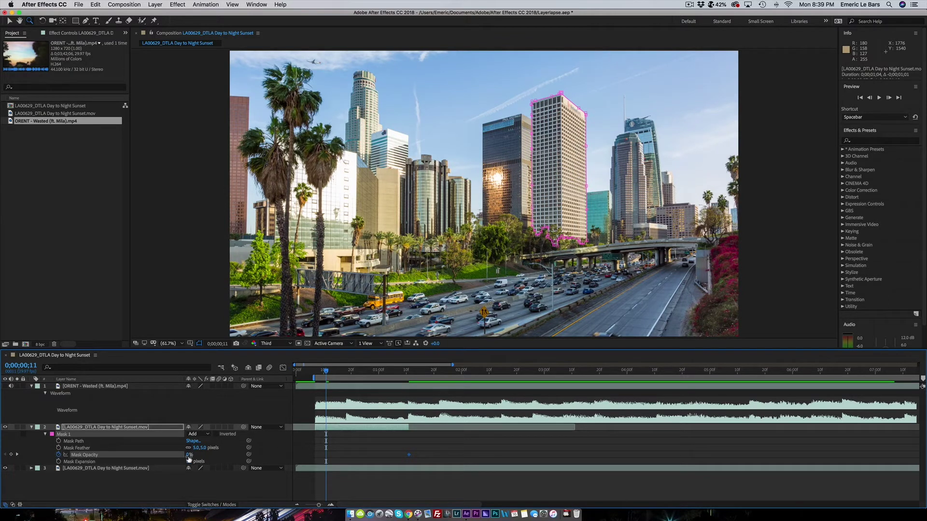
drag(191, 457, 289, 452)
Play the opening with the music to check the tower's fade-out against the beat
drag(328, 375, 304, 375)
key(space)
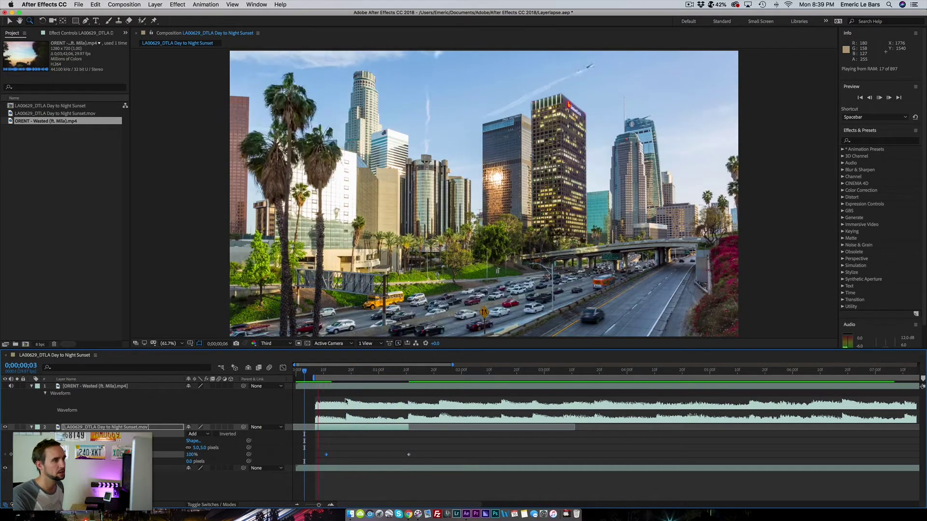
click(306, 374)
key(space)
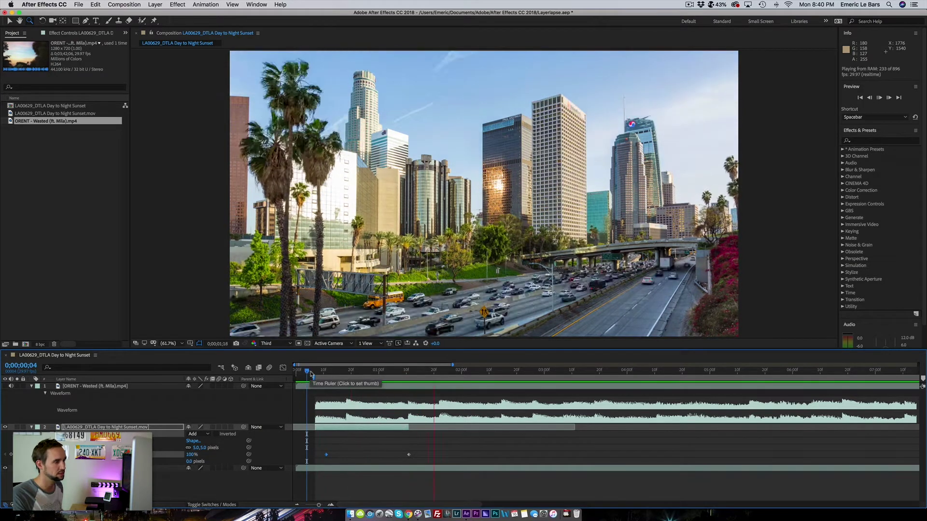
key(space)
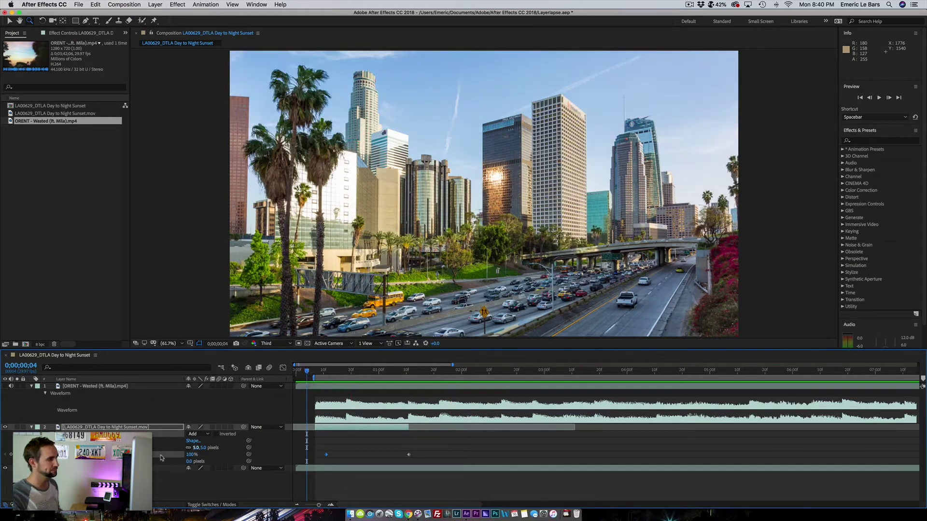
Collapse the masked timelapse layer's properties and rename the layer as Union Bank
click(31, 427)
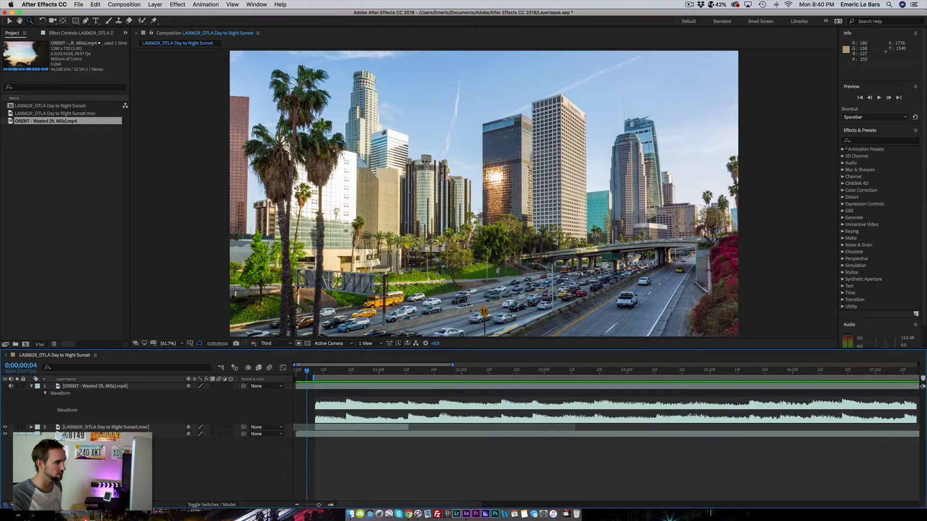
click(100, 427)
right_click(100, 427)
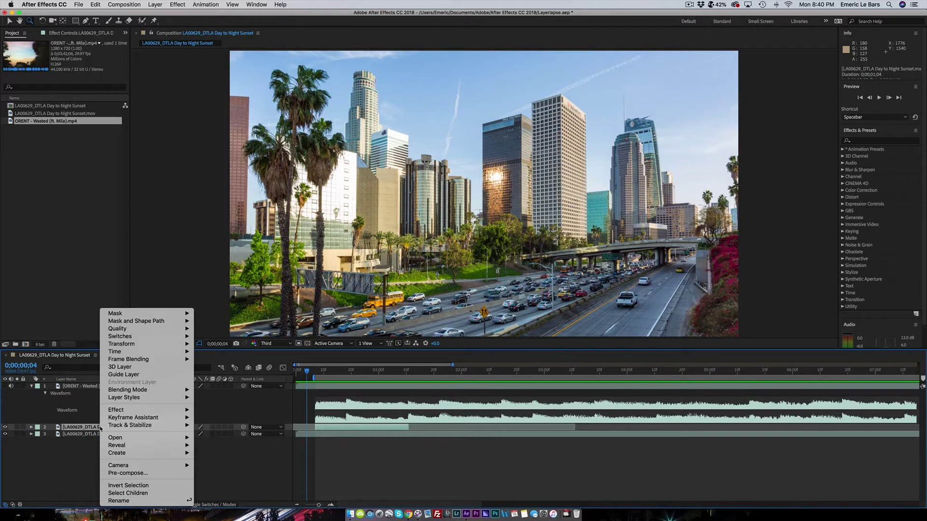
click(128, 502)
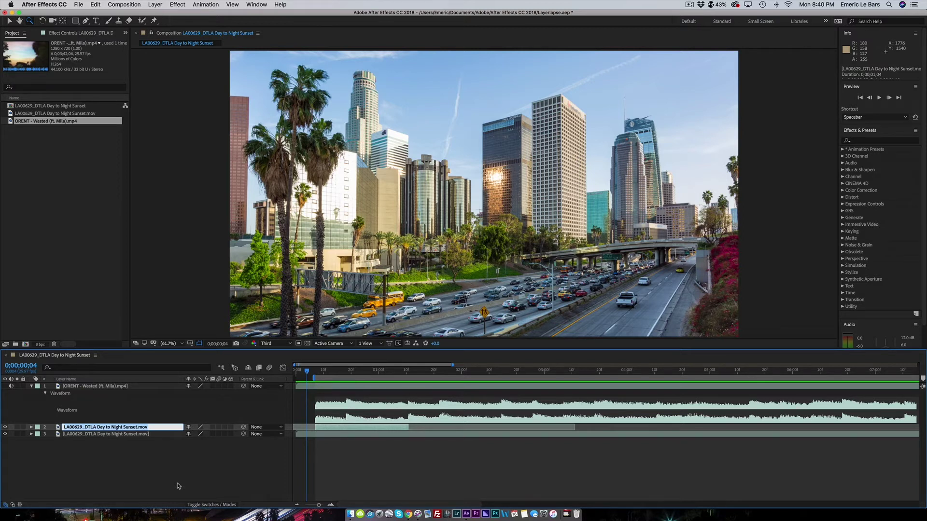
text(Union Bank)
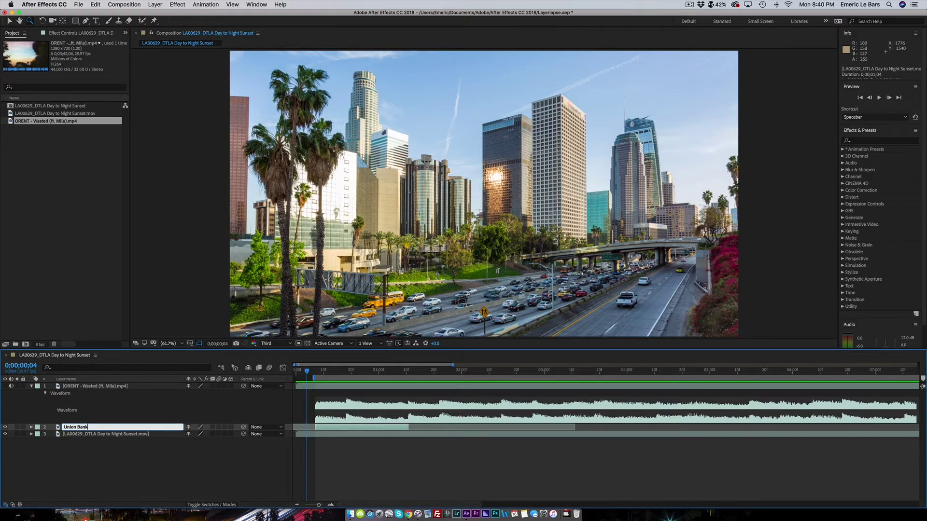
key(Return)
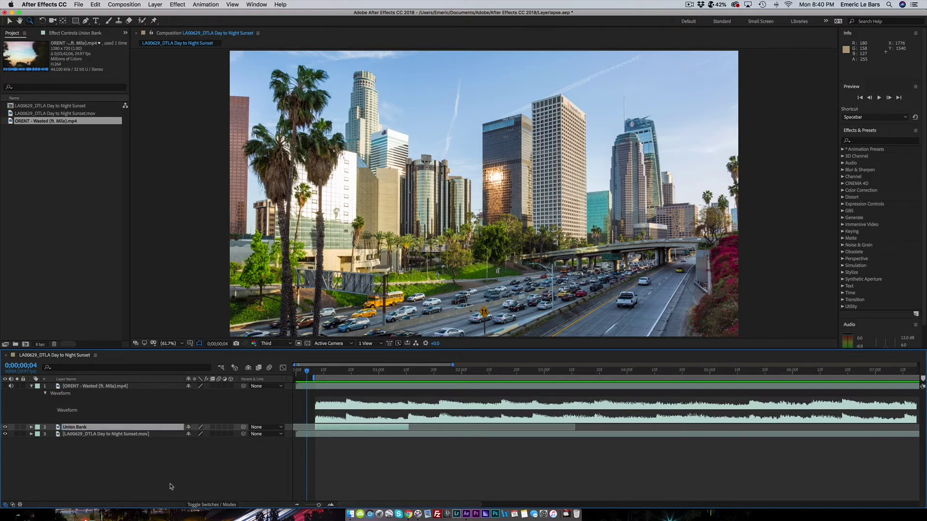
click(131, 435)
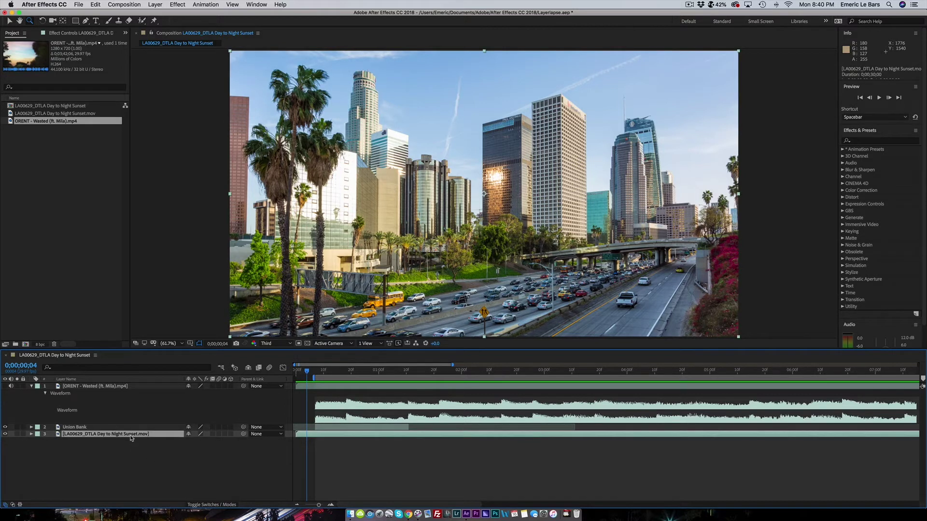
key(super+d)
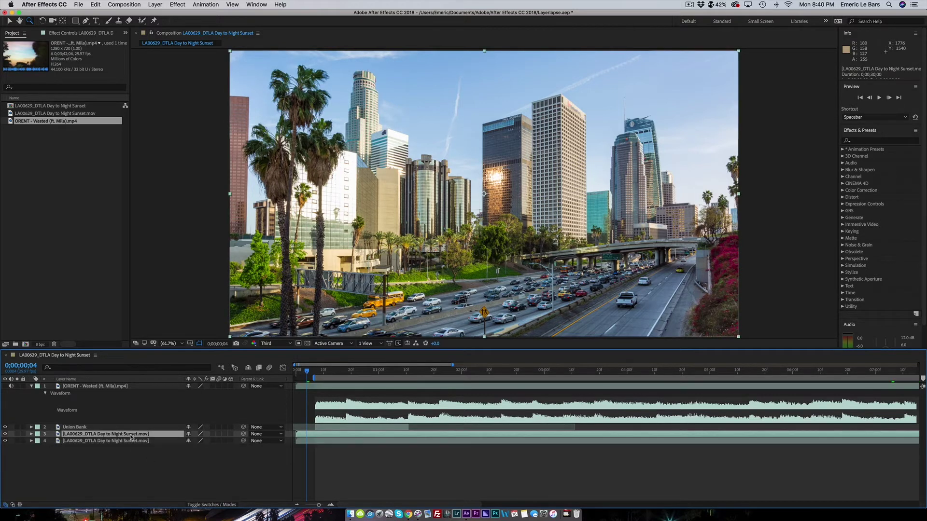
key(Delete)
Duplicate the Union Bank layer and remove the mask from the copy
click(87, 427)
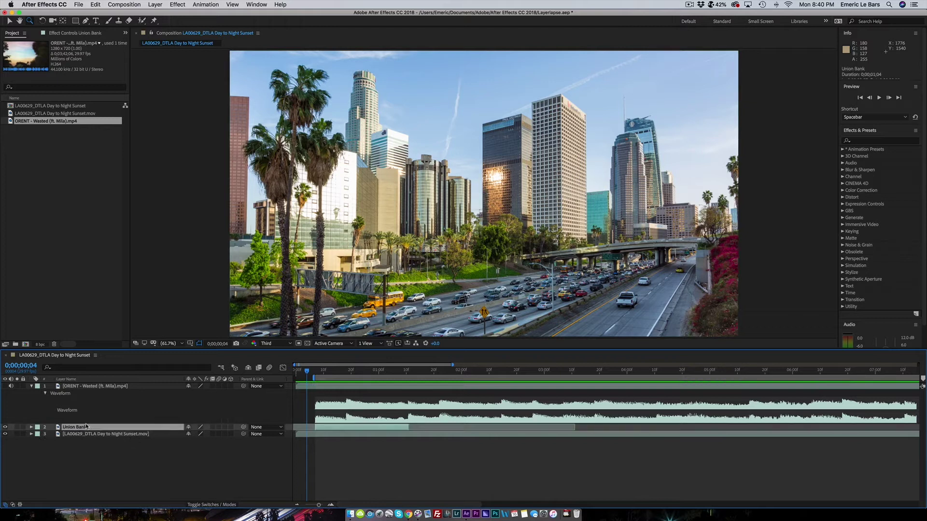
key(super+d)
key(ctrl+grave)
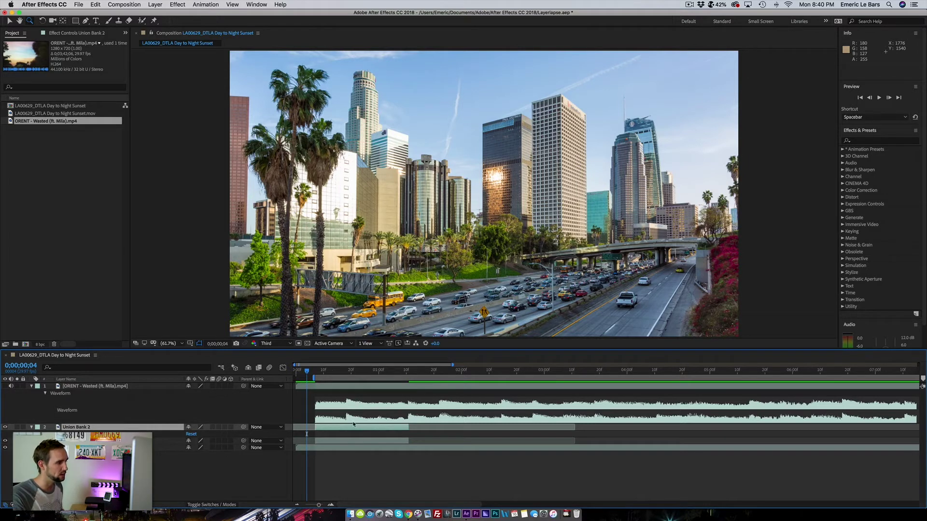
Shift the duplicated layer in time so it starts on the beat at 0;00;00;18
click(349, 371)
drag(349, 372, 346, 372)
drag(321, 429, 352, 433)
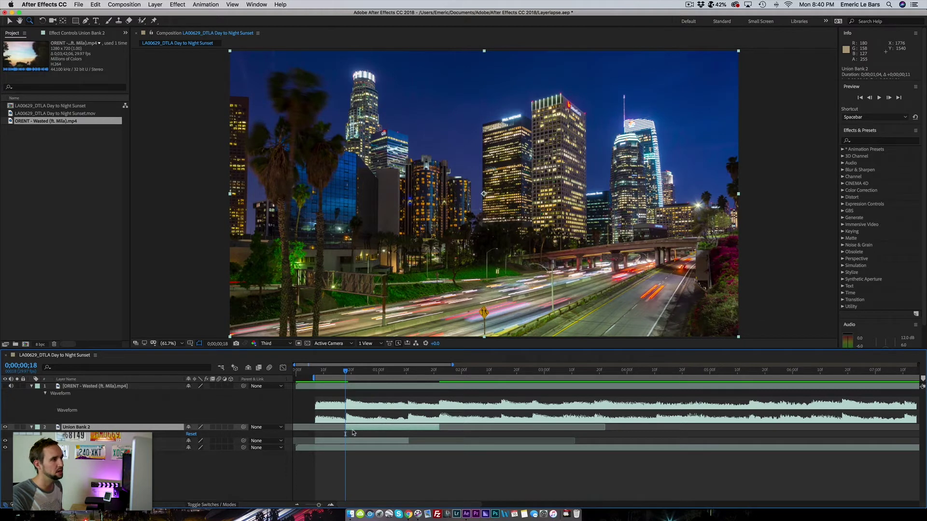
Start a Pen tool mask on the Union Bank 2 layer, tracing the round tower's right edge upward from the Citi building's roof
click(366, 117)
scroll(366, 118, up, 3)
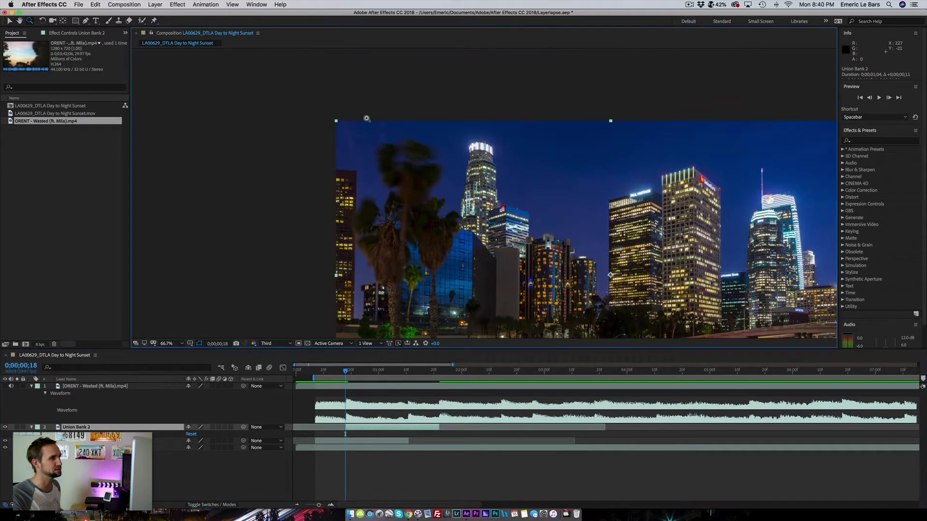
key(g)
click(563, 241)
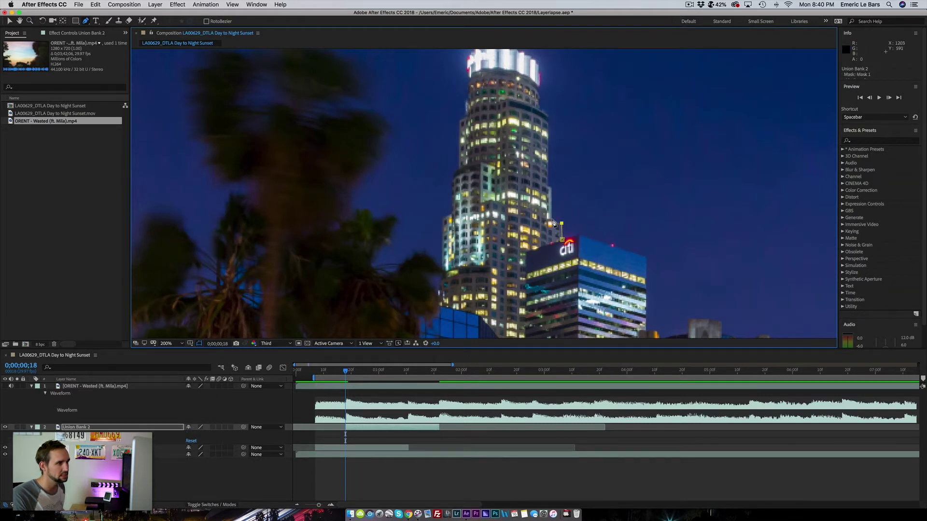
click(550, 187)
click(547, 181)
key(super+z)
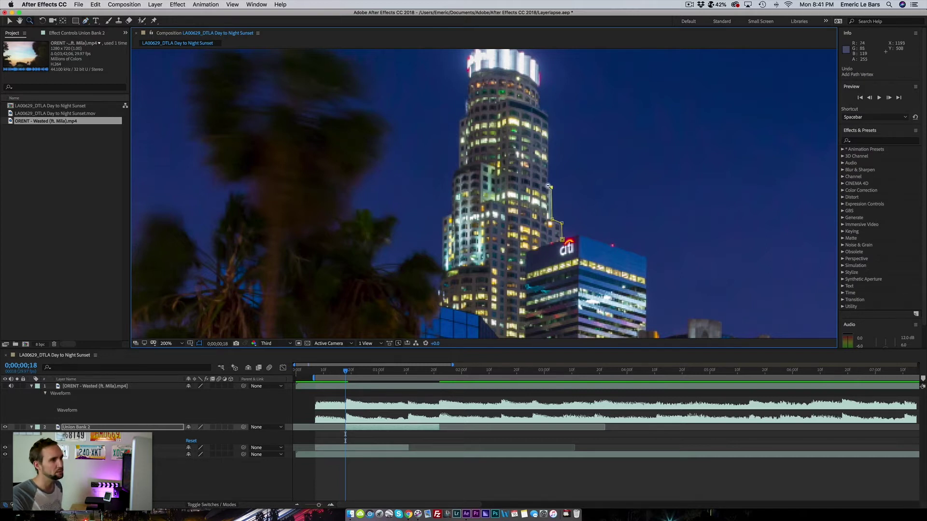
scroll(548, 186, down, 2)
scroll(471, 189, up, 3)
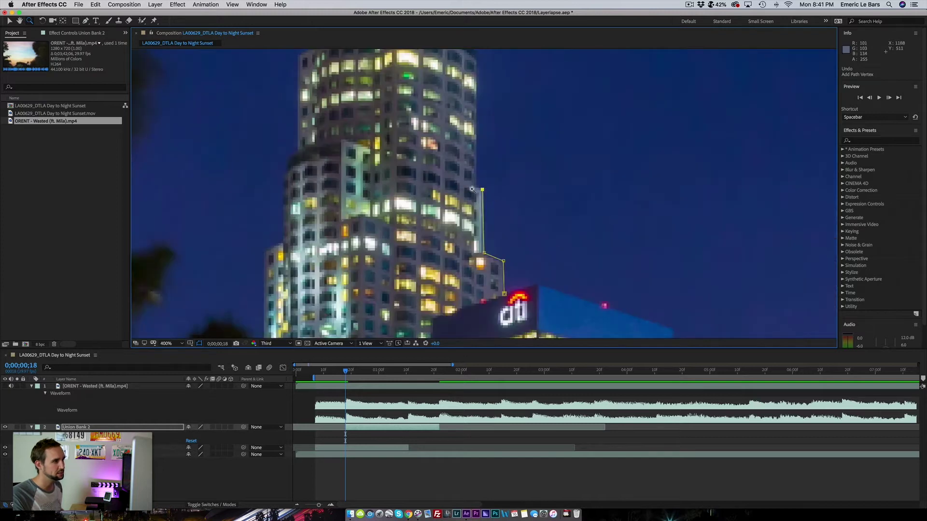
scroll(472, 189, up, 1)
key(g)
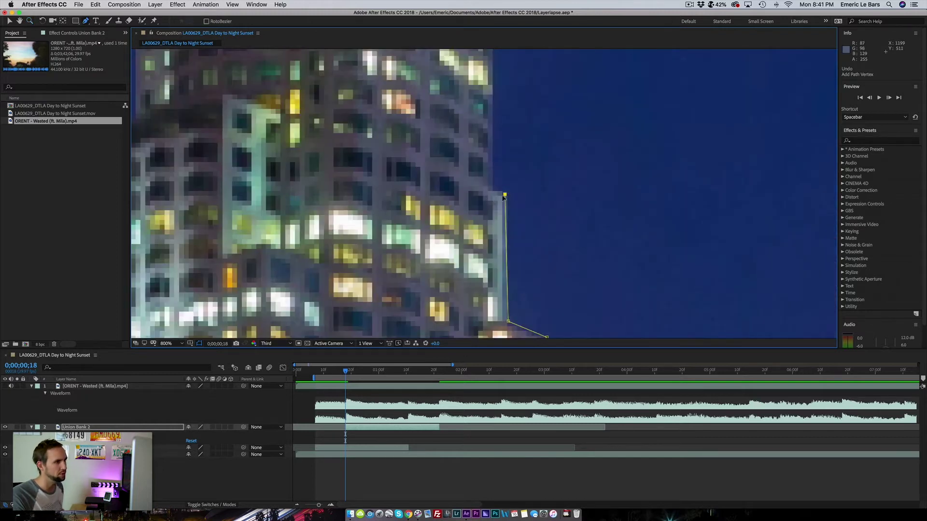
click(493, 189)
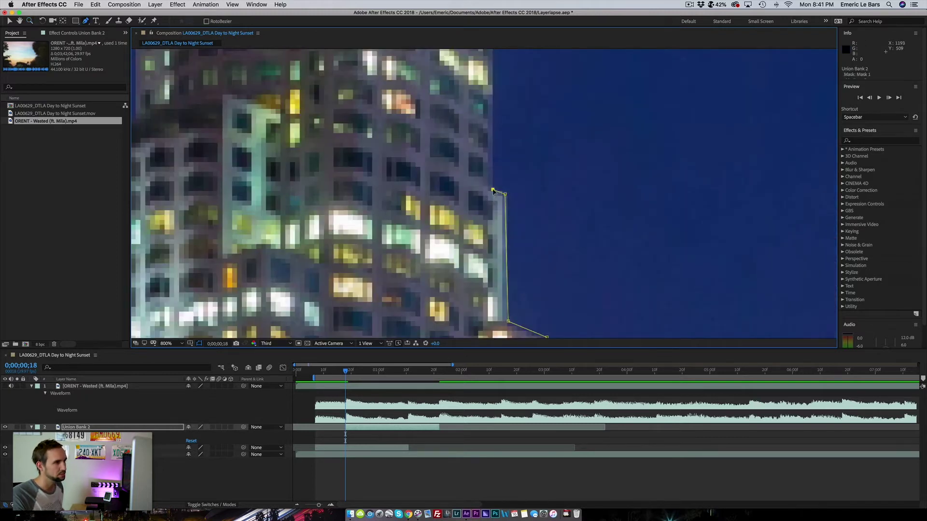
Extend the mask straight up the round tower's right edge to the setback below its lit crown
key(z)
alt+click(508, 189)
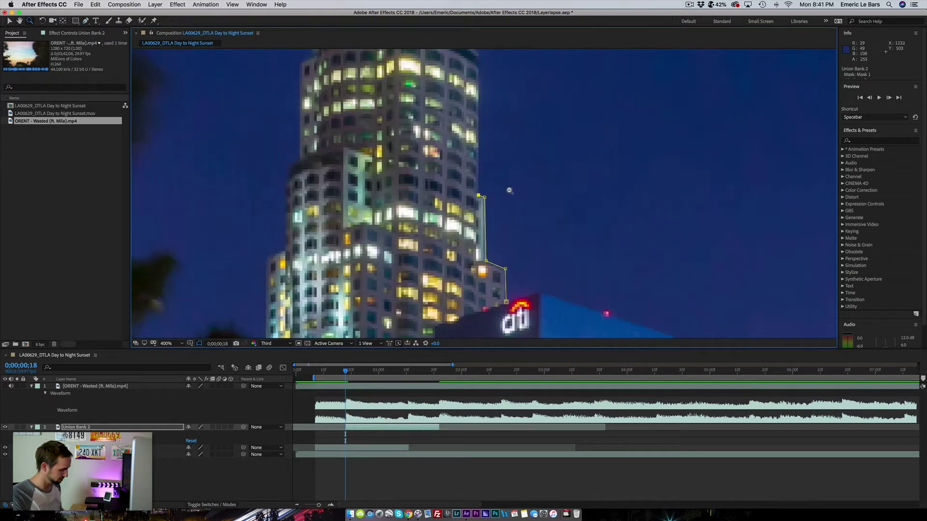
key(h)
drag(511, 151, 524, 255)
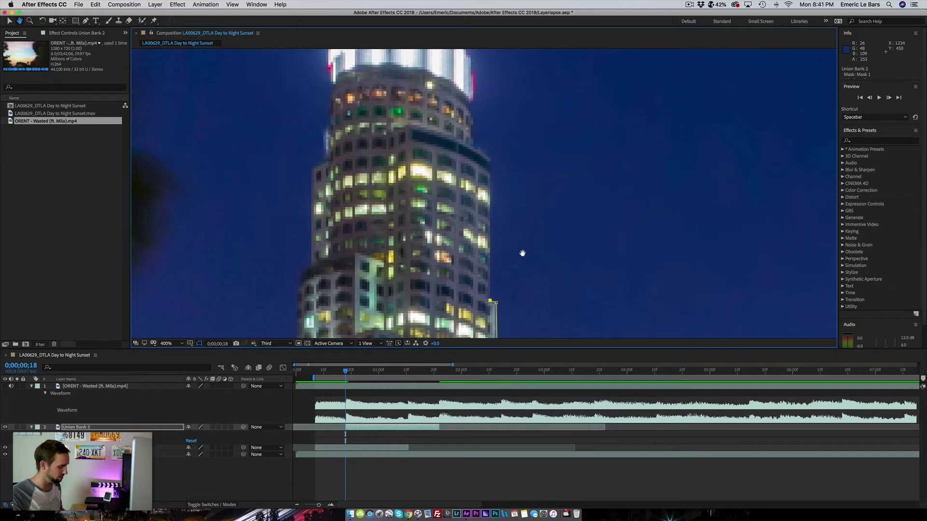
key(g)
click(490, 178)
click(489, 156)
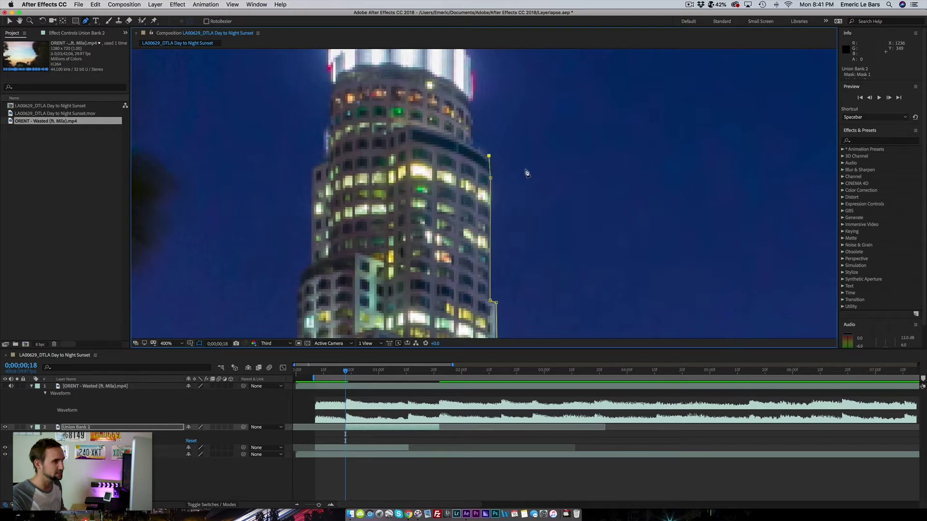
scroll(545, 232, down, 2)
scroll(492, 209, up, 2)
Trace the mask around the tower's lit crown and down to the setback on its left side
click(490, 196)
click(487, 184)
click(478, 176)
click(468, 172)
click(454, 169)
click(441, 169)
click(433, 170)
click(423, 171)
click(418, 180)
click(419, 203)
click(418, 221)
click(415, 227)
click(416, 235)
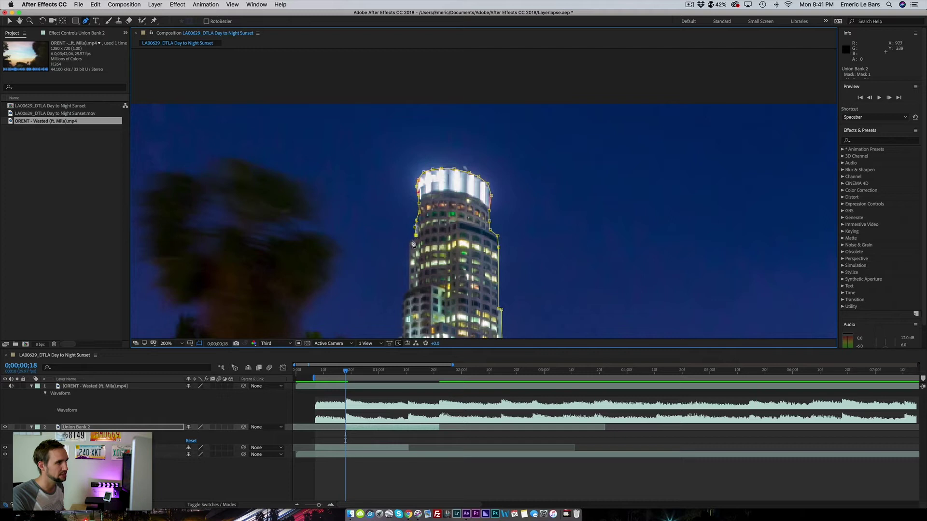
Continue the mask down the tower's left edge to the base and close it, with the whole frame in view
scroll(413, 245, down, 5)
click(399, 164)
click(395, 191)
click(385, 211)
click(385, 263)
click(381, 280)
key(shift+slash)
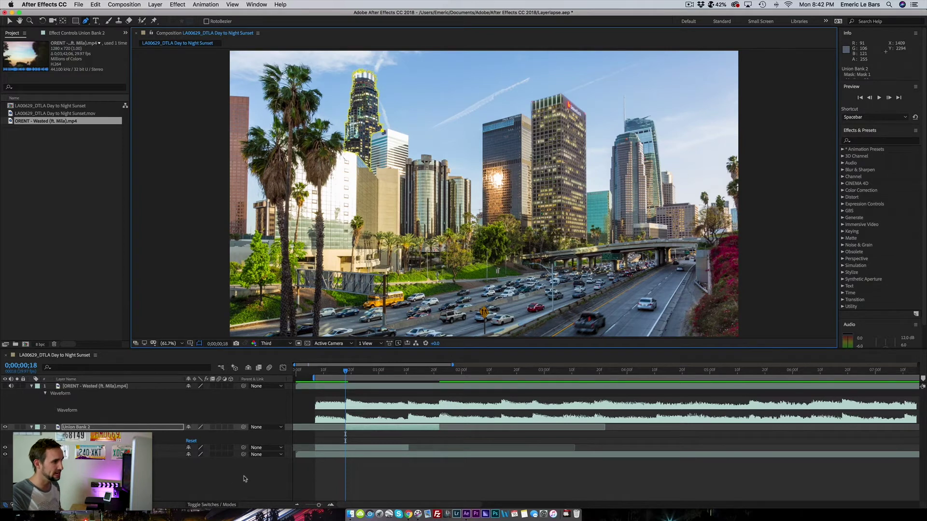
Set the round tower mask's feather to 5 pixels
click(127, 428)
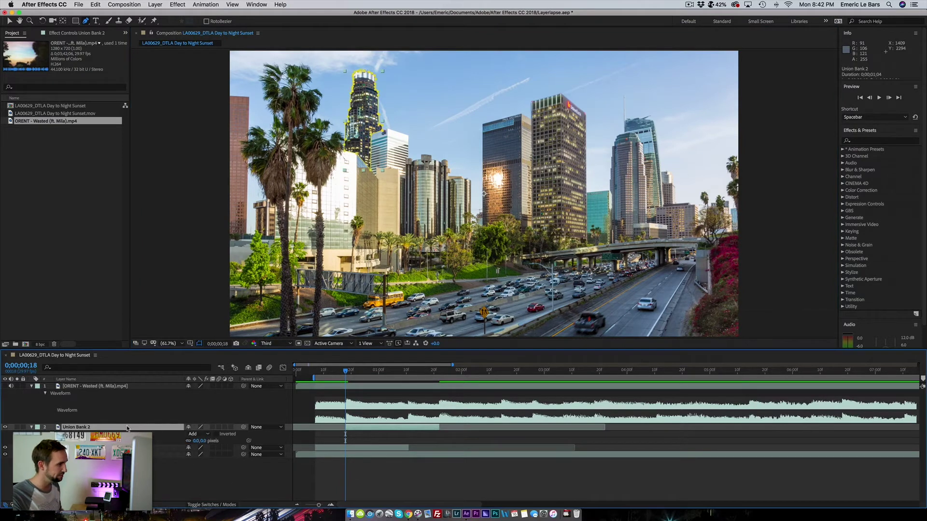
click(202, 440)
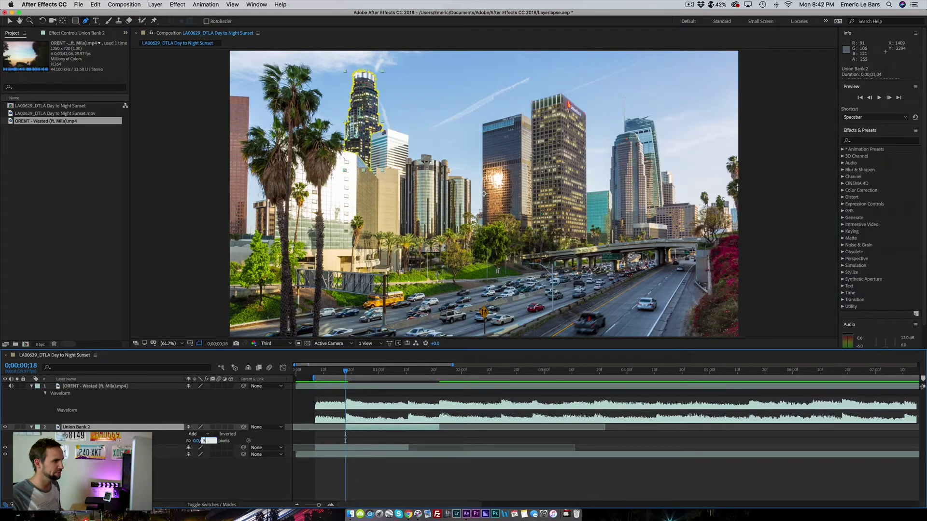
text(5)
key(Return)
click(227, 483)
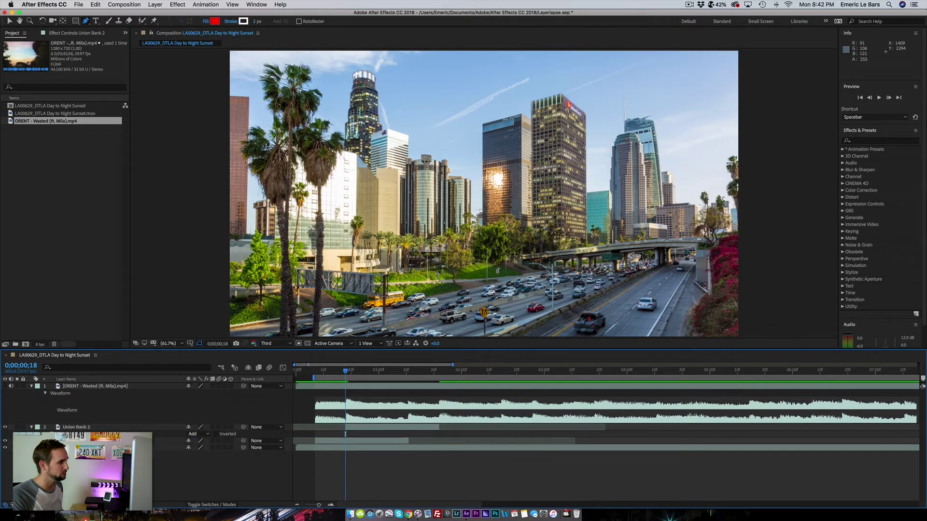
Expand the mask's properties, play the music to find the fade's ending beat, and set the current time to 0;00;01;22
key(m)
key(m)
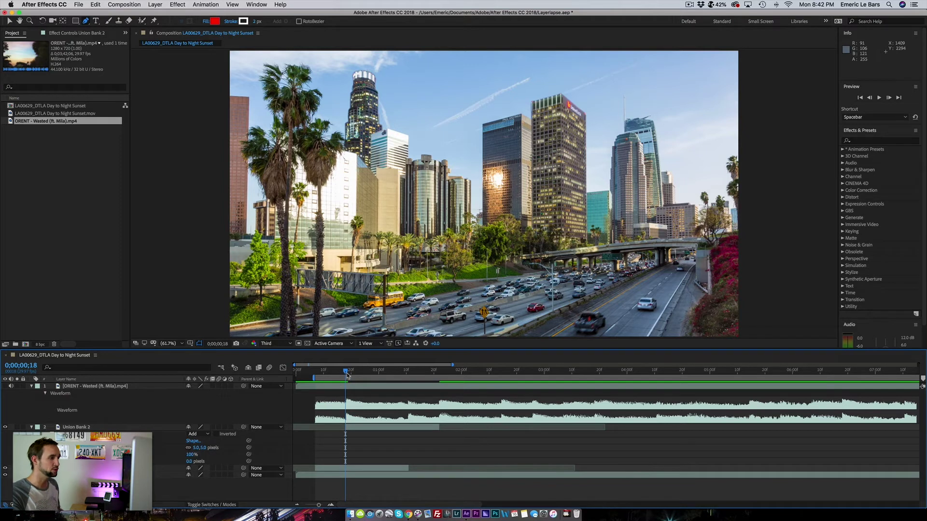
mouse_move(352, 376)
mouse_down()
mouse_move(368, 374)
mouse_move(342, 376)
mouse_up()
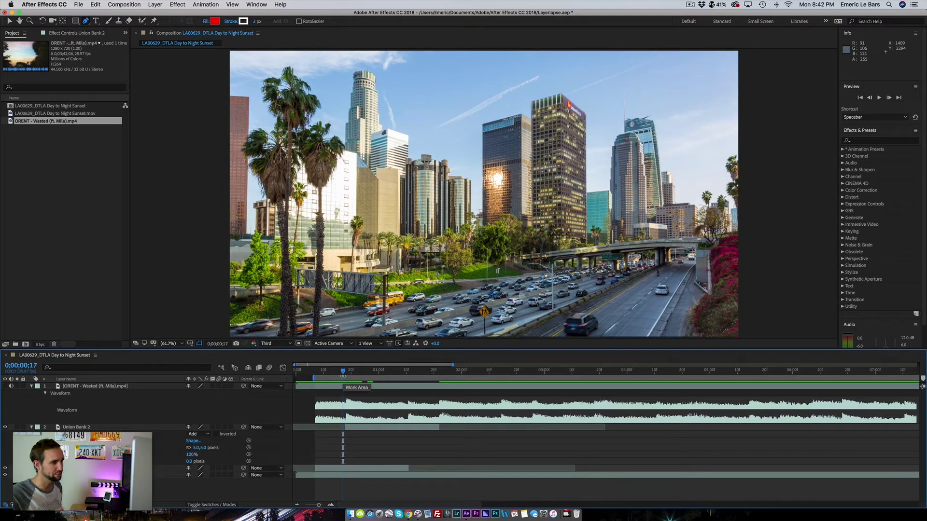
key(space)
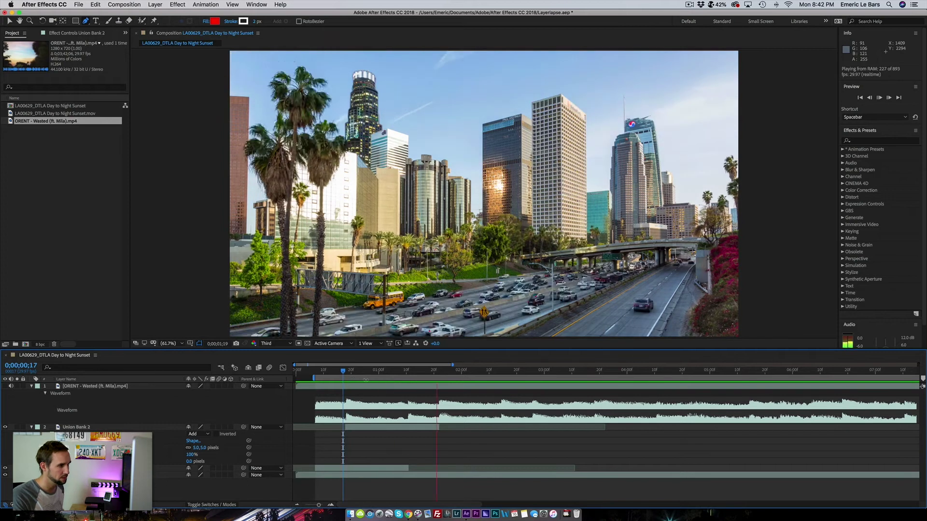
key(space)
click(439, 372)
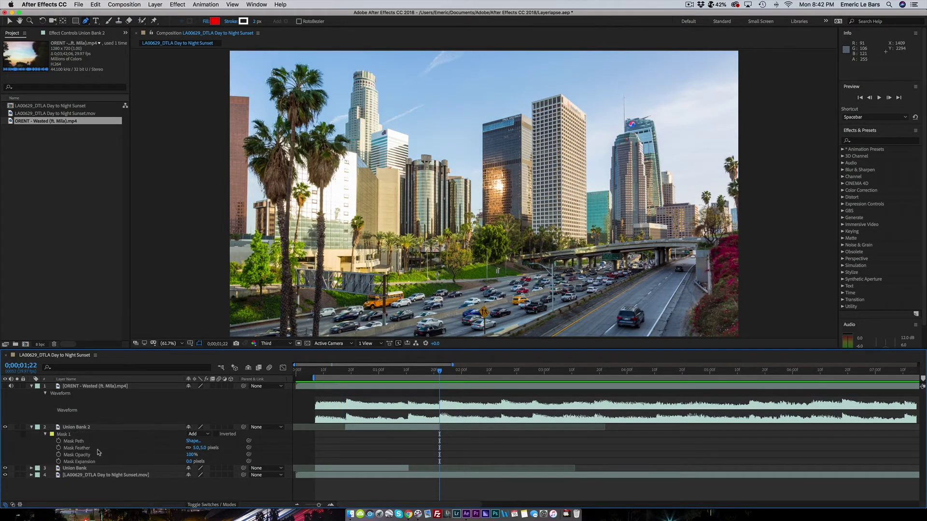
Keyframe the round tower's mask opacity to 0% at 0;00;01;22 and 99% at 0;00;00;23 so the lit tower fades out
click(58, 454)
drag(190, 455, 165, 451)
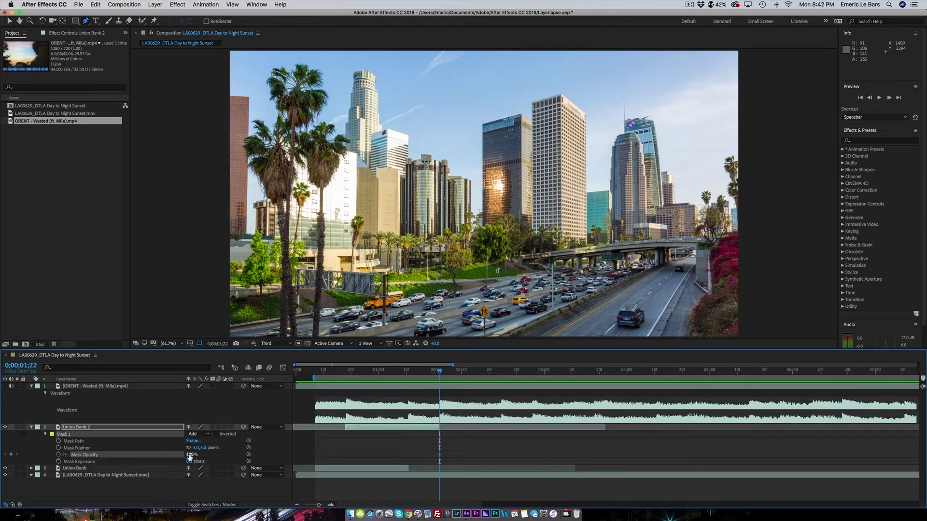
click(188, 454)
text(0)
key(Return)
click(359, 372)
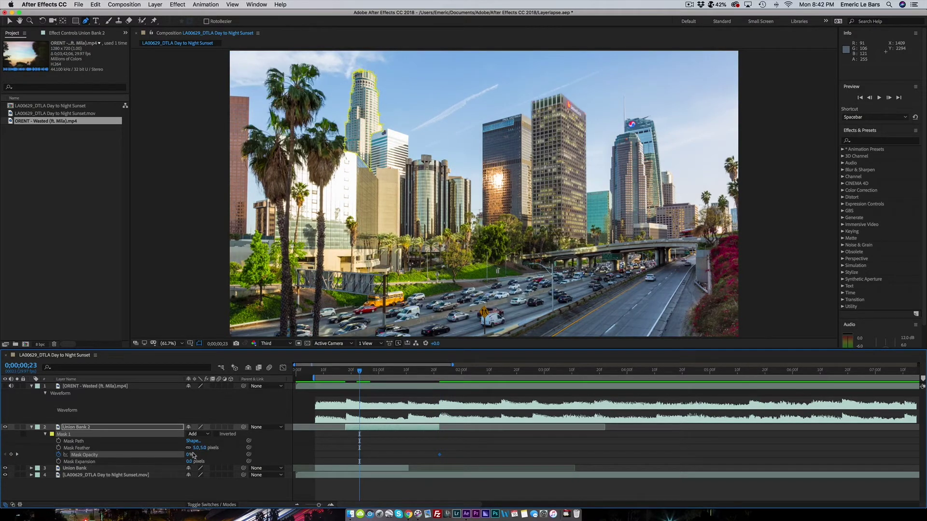
drag(193, 455, 241, 455)
Play the opening with the music from near the start to check both towers' fade-outs against the beats
key(space)
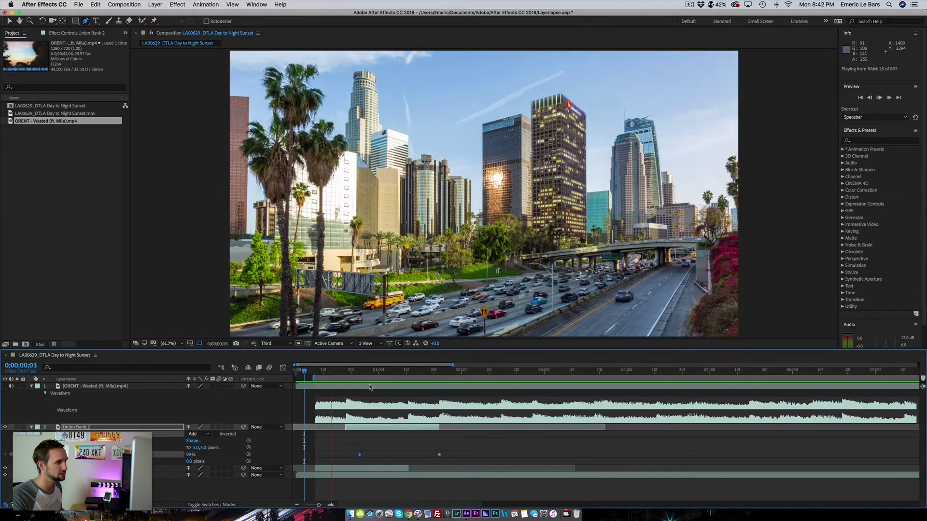
key(space)
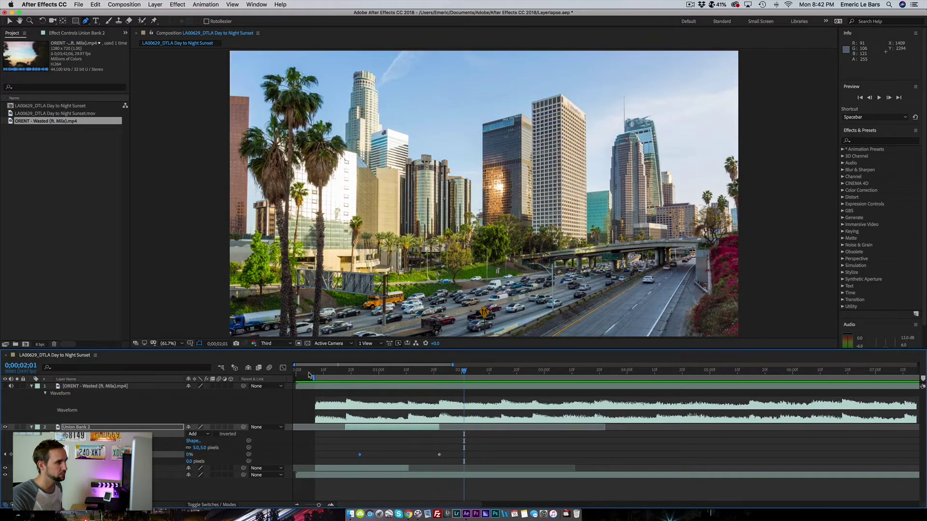
key(space)
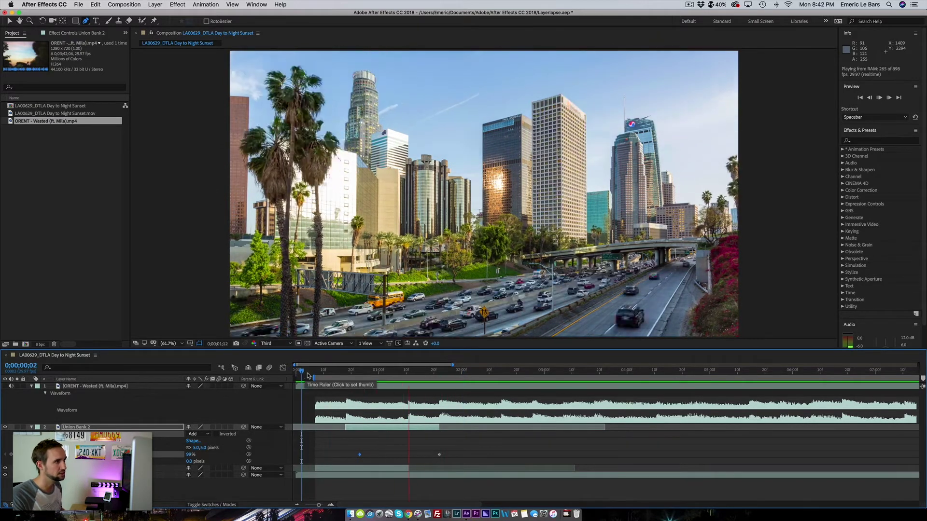
click(305, 373)
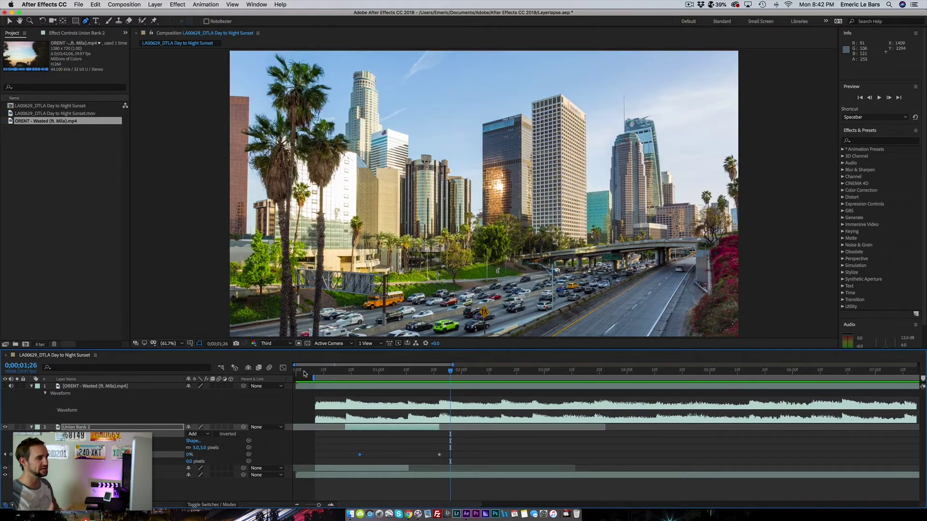
Rename the Union Bank 2 layer as US BANK
right_click(88, 428)
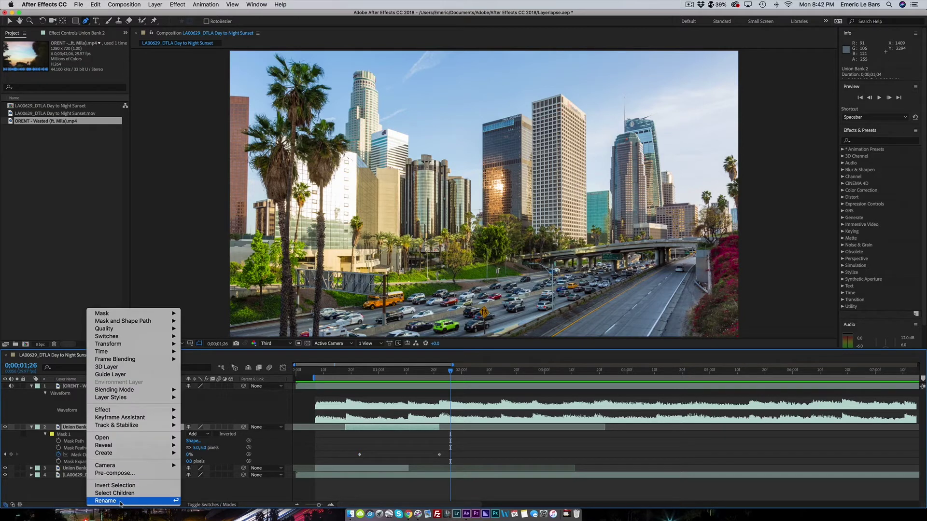
click(106, 501)
text(US BANK)
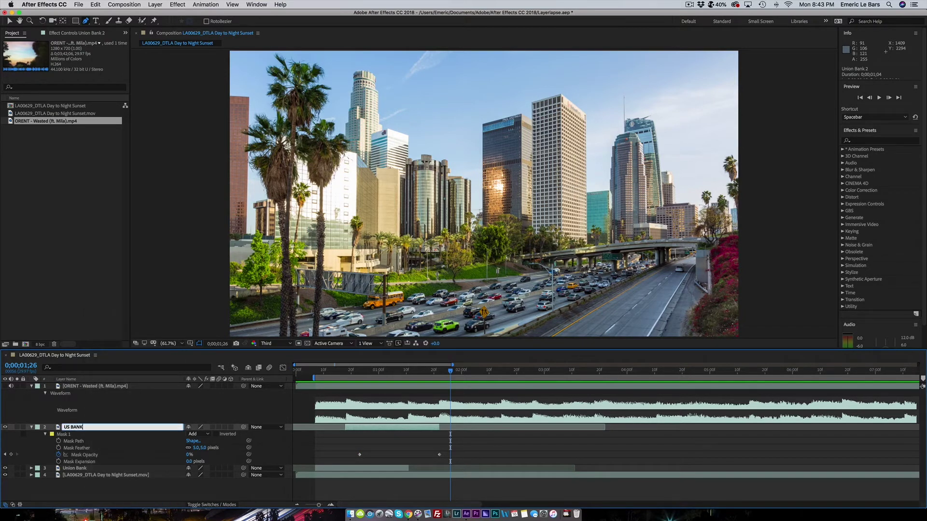
key(Return)
Collapse and duplicate the US BANK layer, and rename the copy Wilshire
click(31, 428)
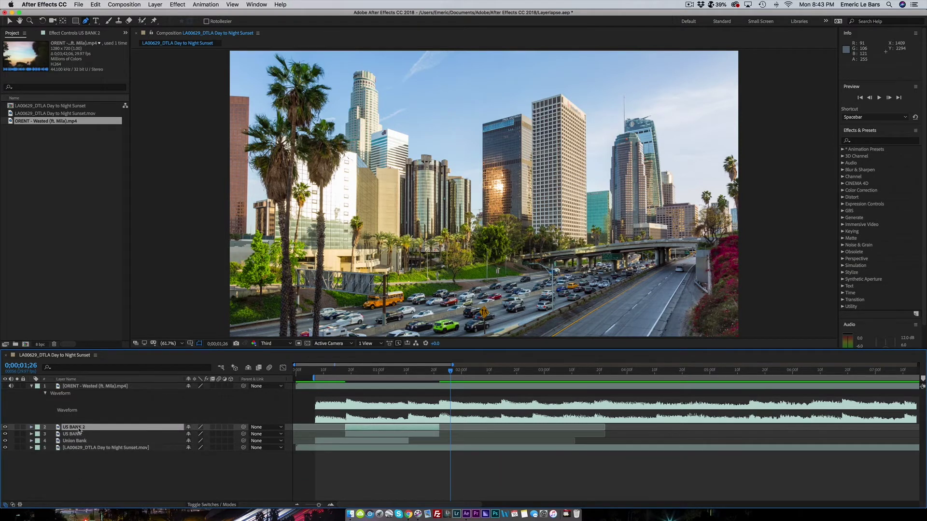
right_click(80, 429)
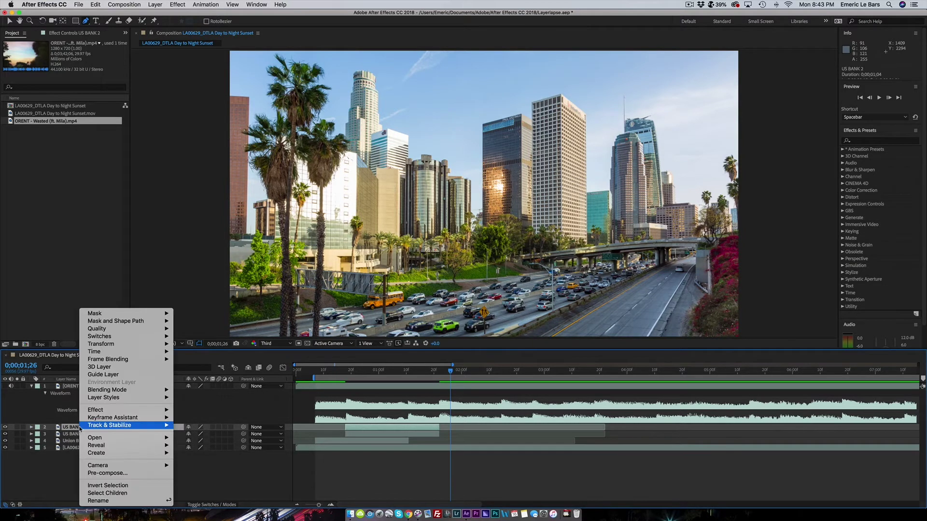
click(118, 501)
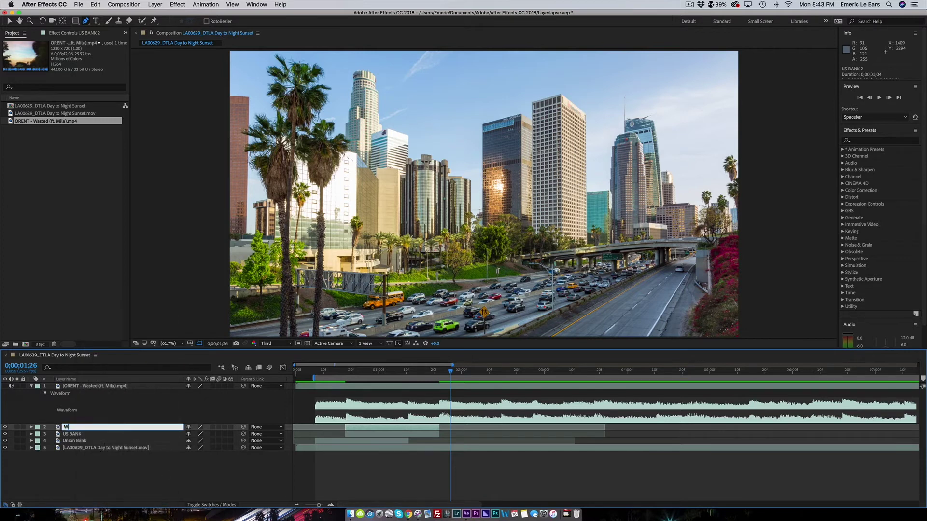
key(Return)
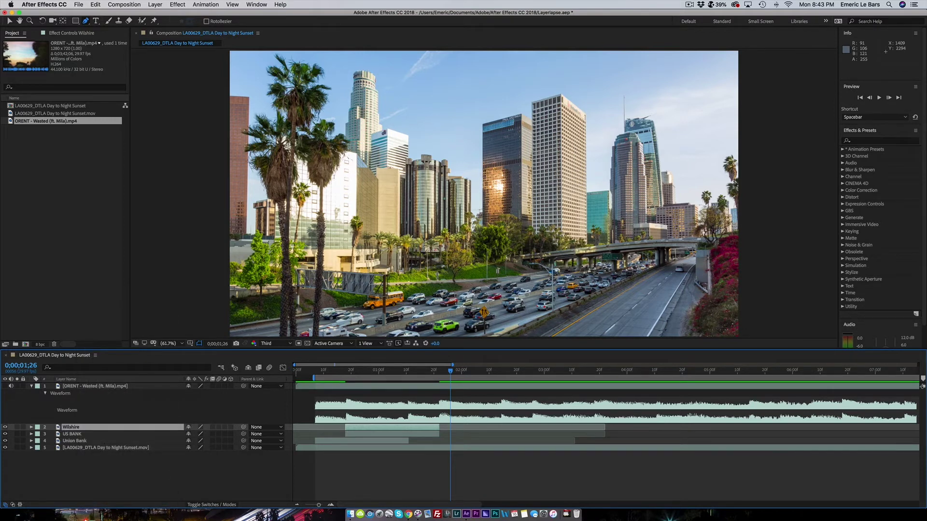
Delete the copied mask from the Wilshire layer and shift the layer in time so it starts at 0;00;01;11
click(31, 427)
click(50, 435)
key(Delete)
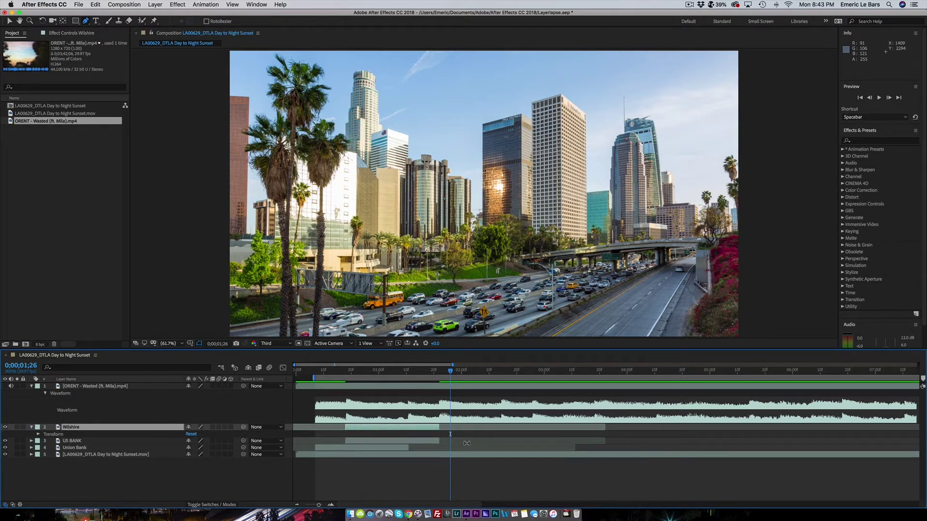
drag(418, 429, 469, 429)
drag(406, 373, 409, 375)
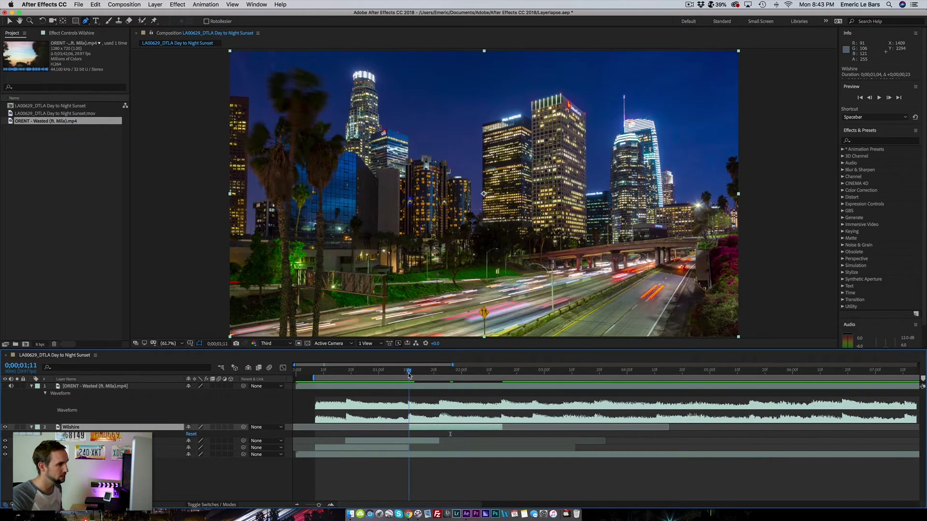
Draw a closed Pen mask on the Wilshire layer around the lit glass tower with the spire
key(z)
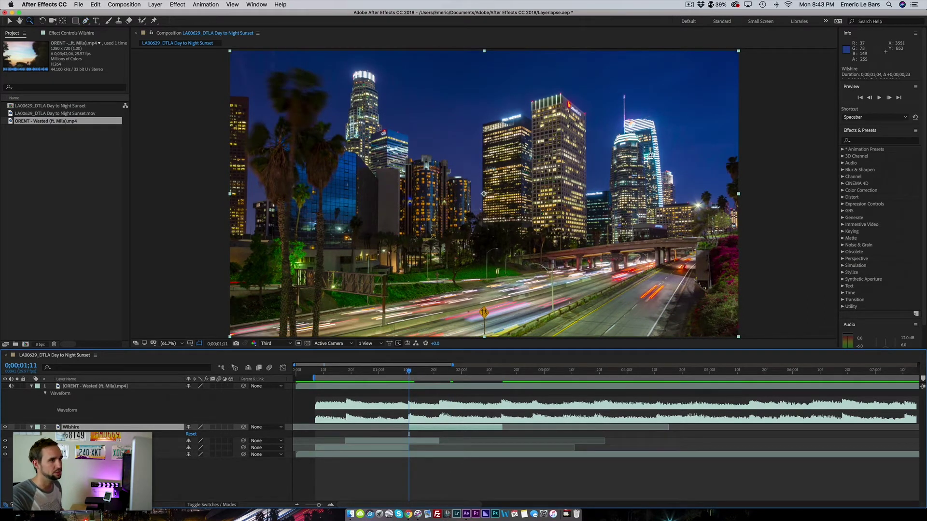
click(663, 156)
click(493, 188)
key(g)
scroll(584, 274, down, 5)
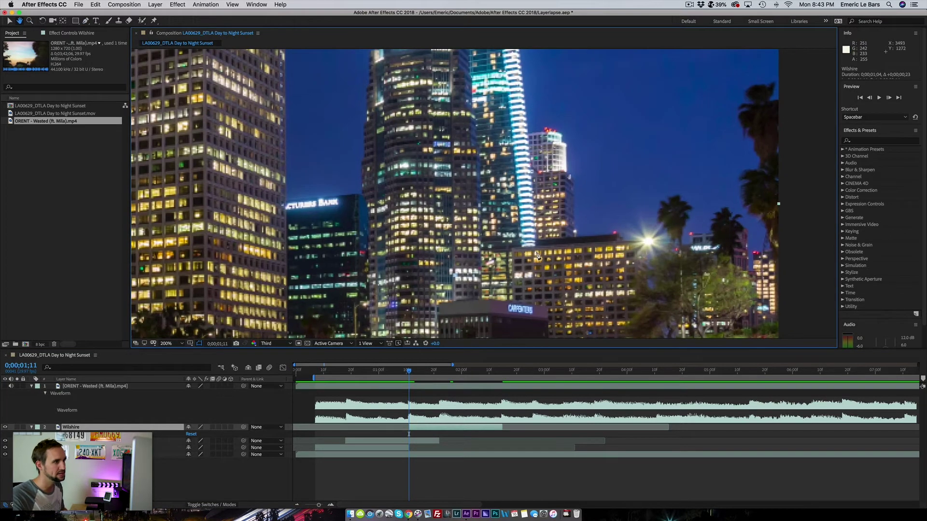
click(536, 249)
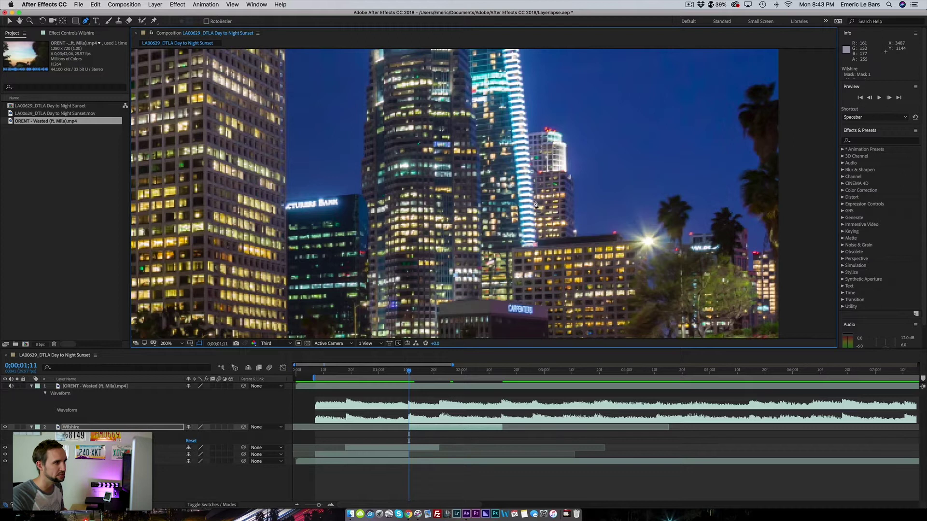
scroll(534, 204, up, 5)
key(space)
drag(504, 184, 504, 153)
scroll(531, 200, down, 10)
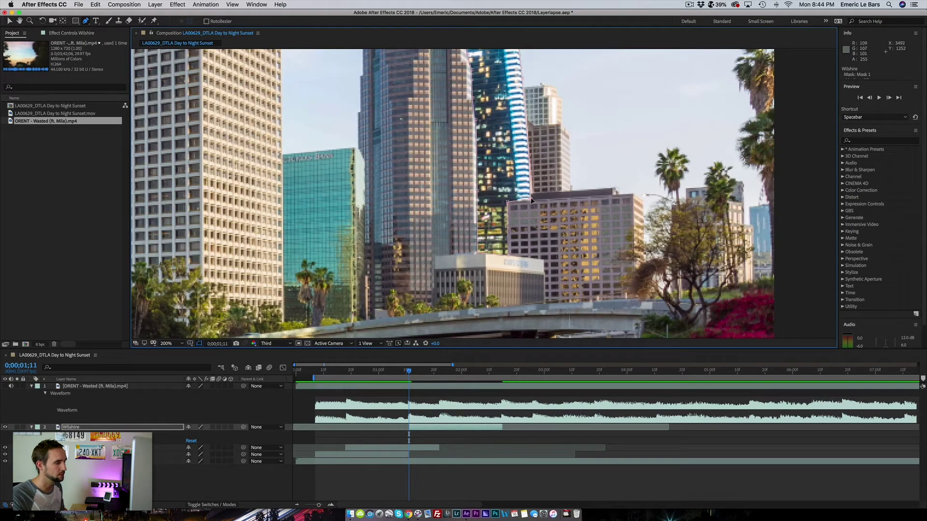
Set the Wilshire mask's feather to 5 pixels and fit the whole frame in the viewer
key(f)
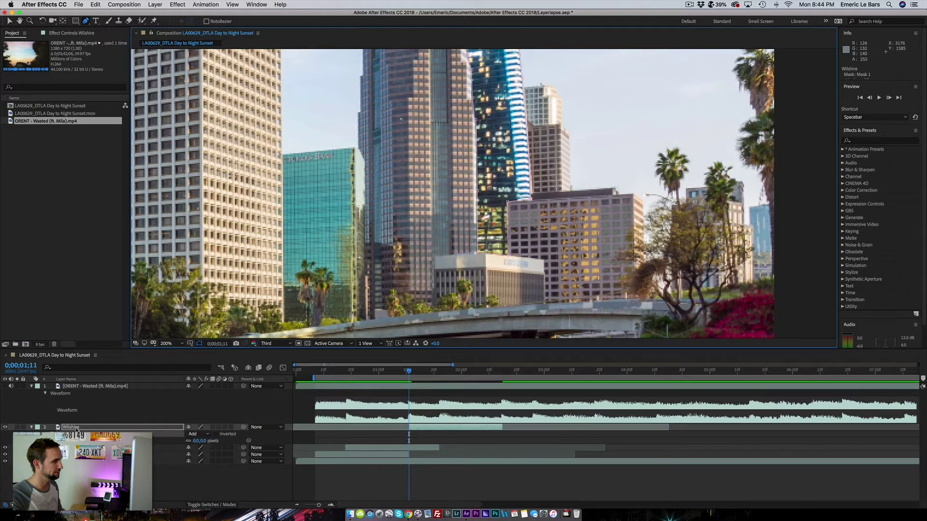
click(203, 441)
text(5)
key(Return)
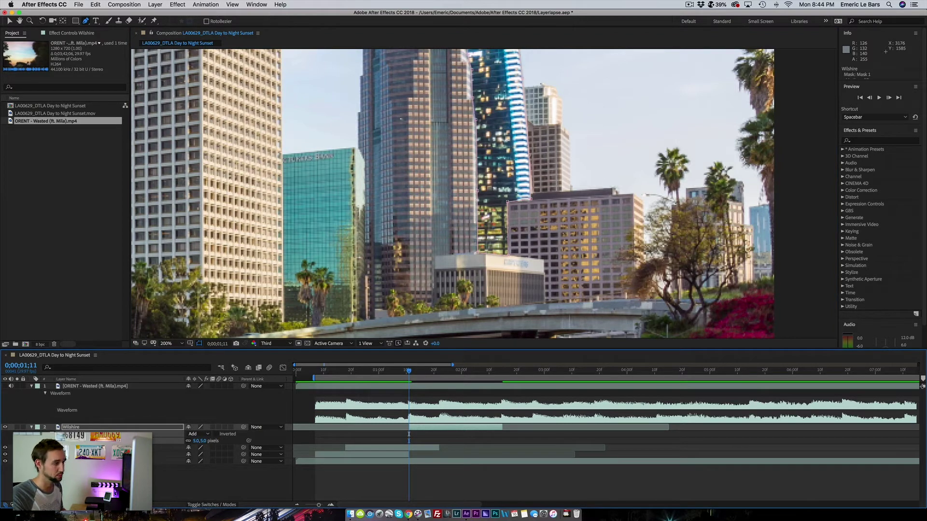
click(175, 342)
click(172, 357)
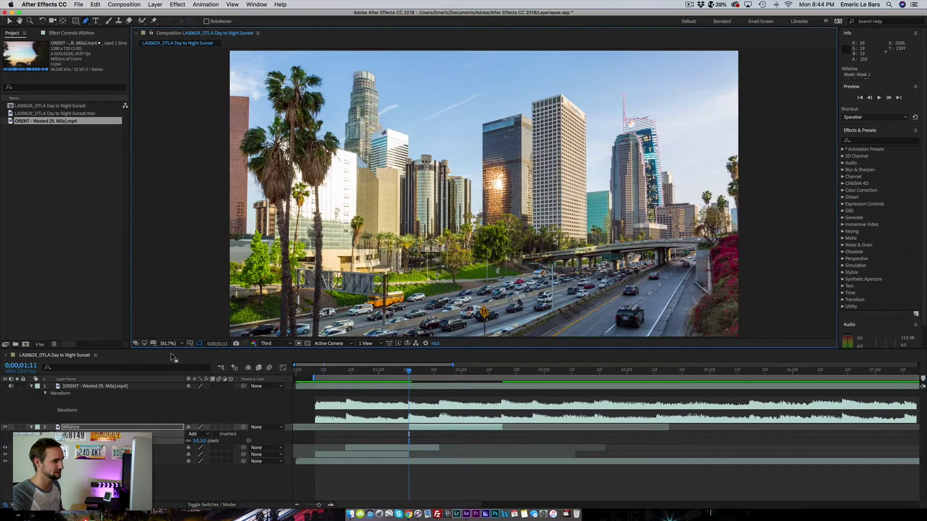
click(250, 472)
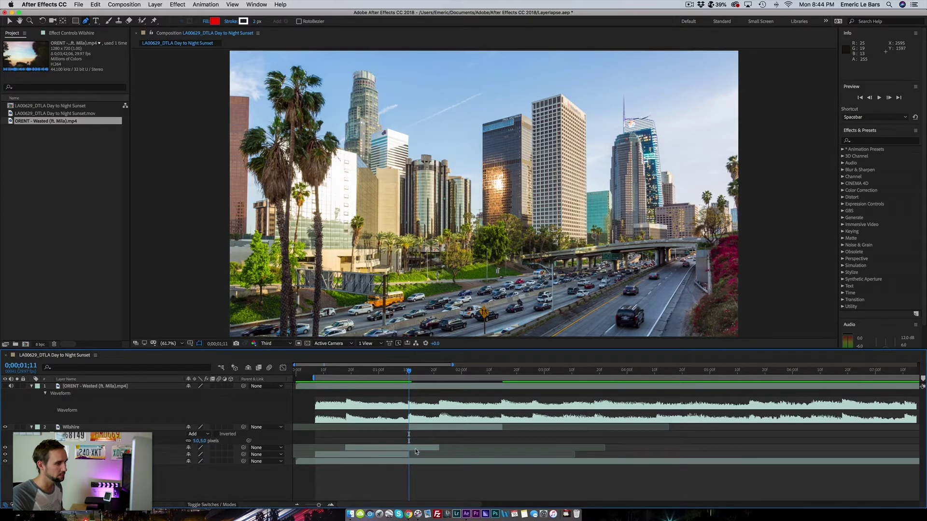
Play the music from 0;00;01;03 to find the fade's ending beat, set the current time to 0;00;02;15 and expand the Wilshire mask's properties
drag(416, 377, 389, 375)
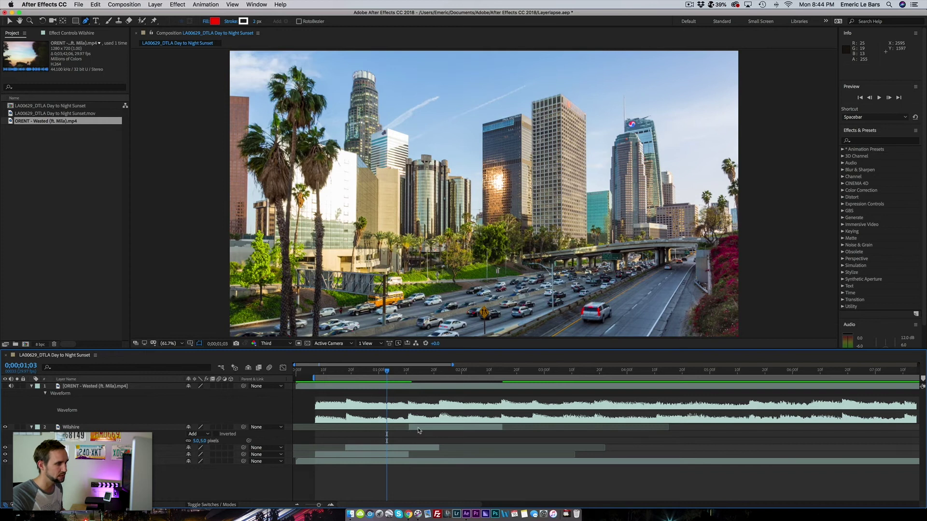
key(space)
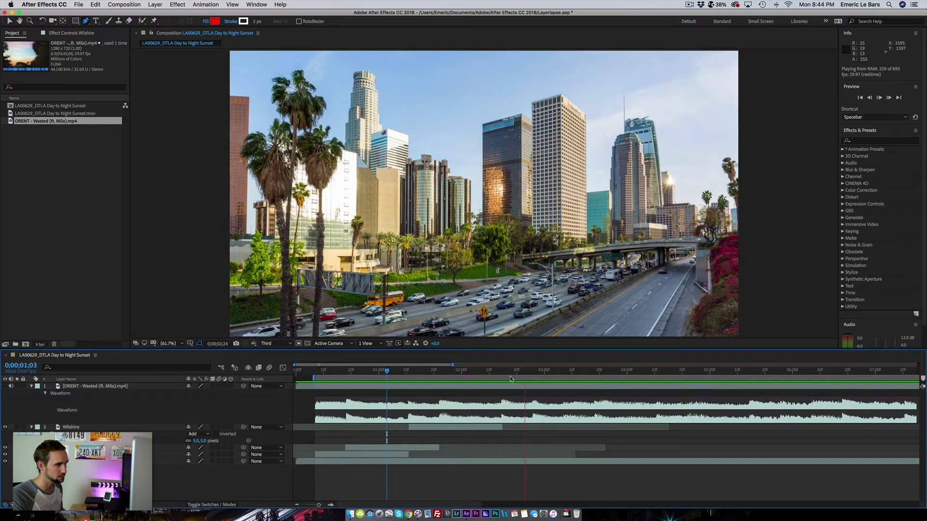
key(space)
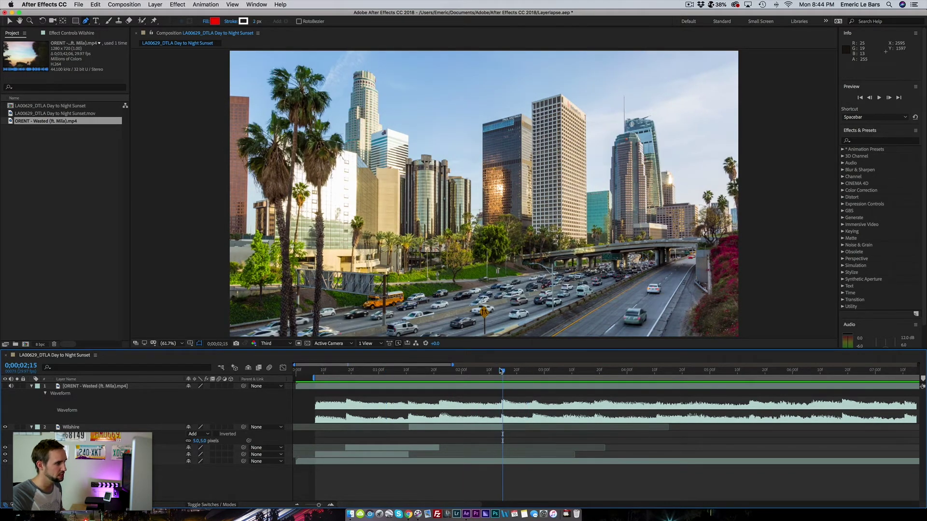
click(45, 434)
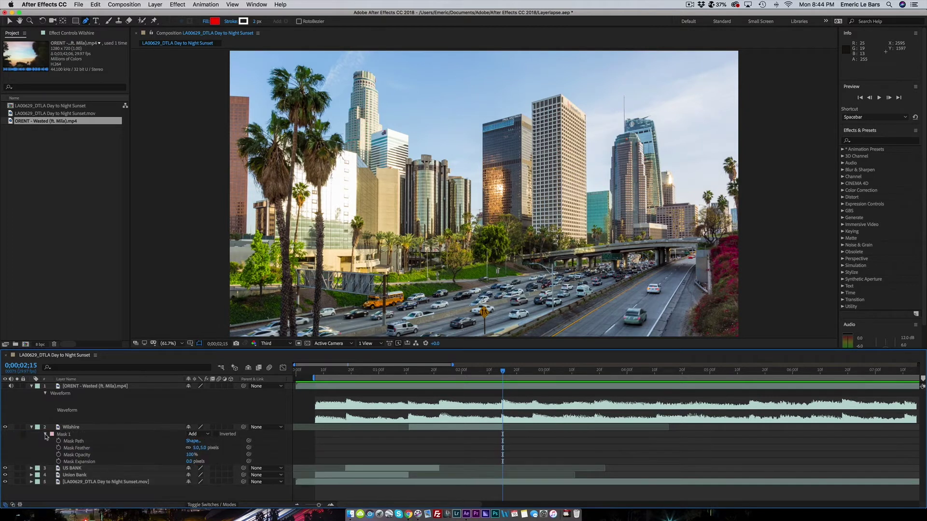
Keyframe the Wilshire mask's opacity to 0% at 0;00;02;15 and 99% at 0;00;01;16 so the lit tower fades out
click(58, 455)
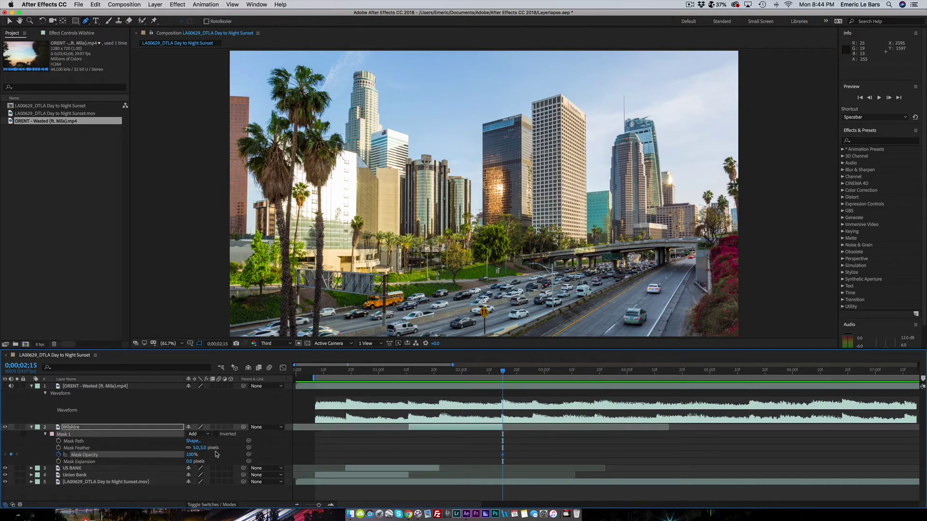
drag(192, 457, 138, 460)
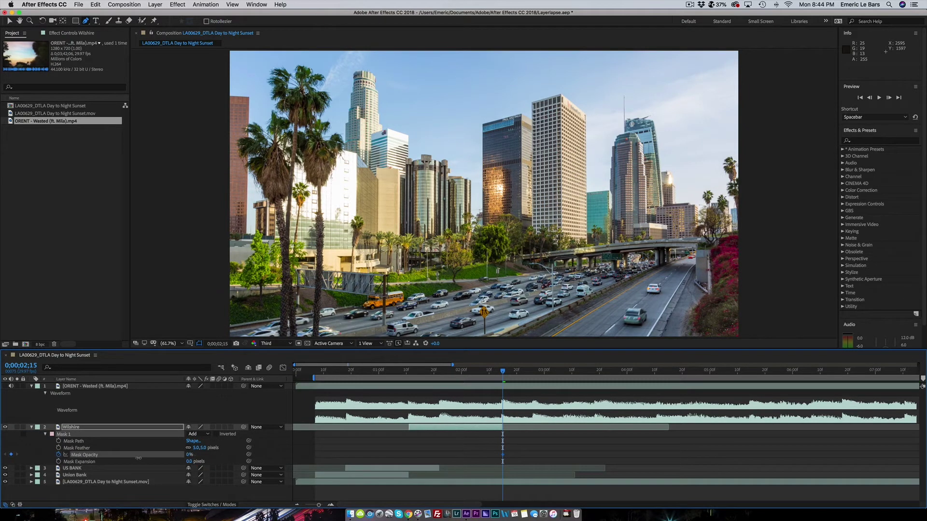
click(428, 371)
drag(426, 373, 423, 376)
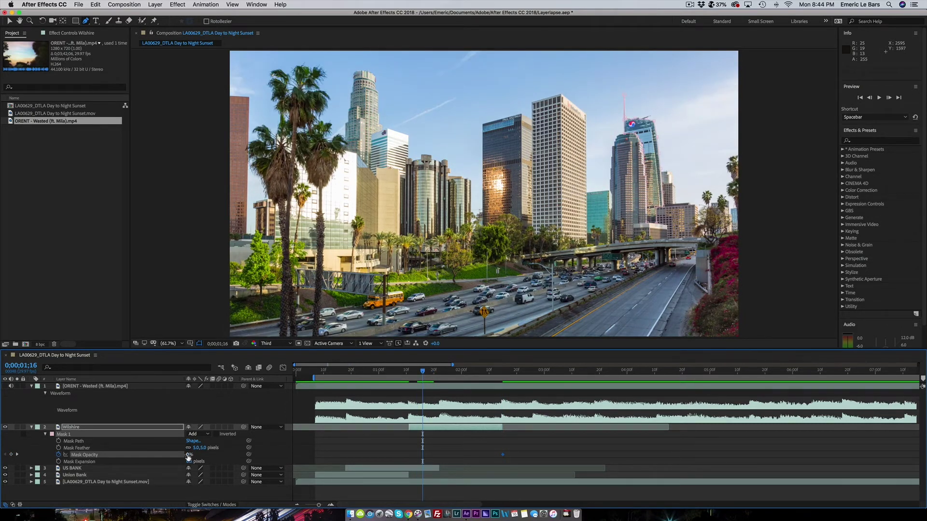
Play the opening repeatedly from near the start to check the three towers' fade-outs against the music's beats
click(296, 371)
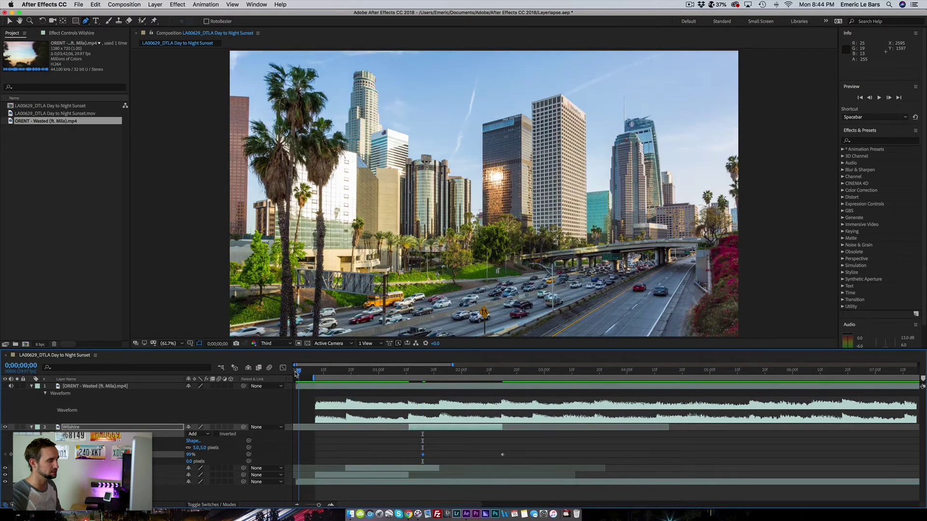
key(space)
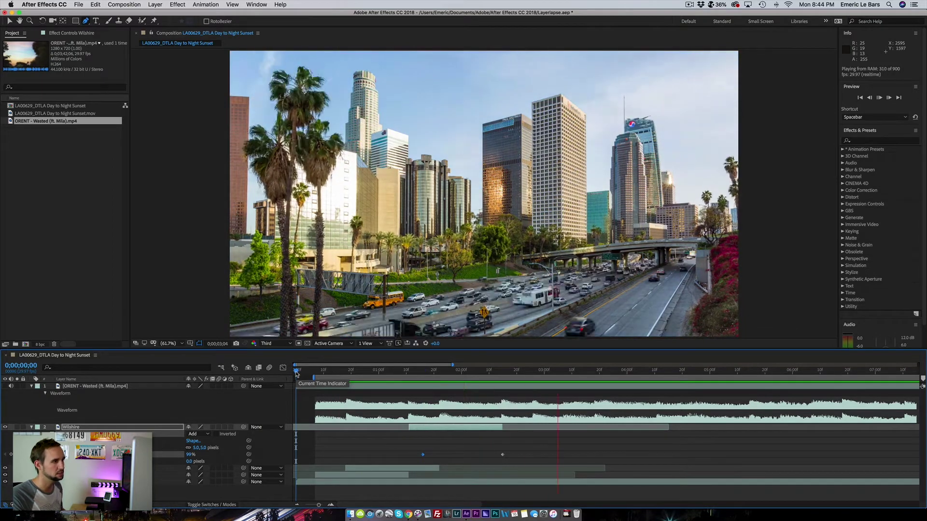
key(space)
click(31, 427)
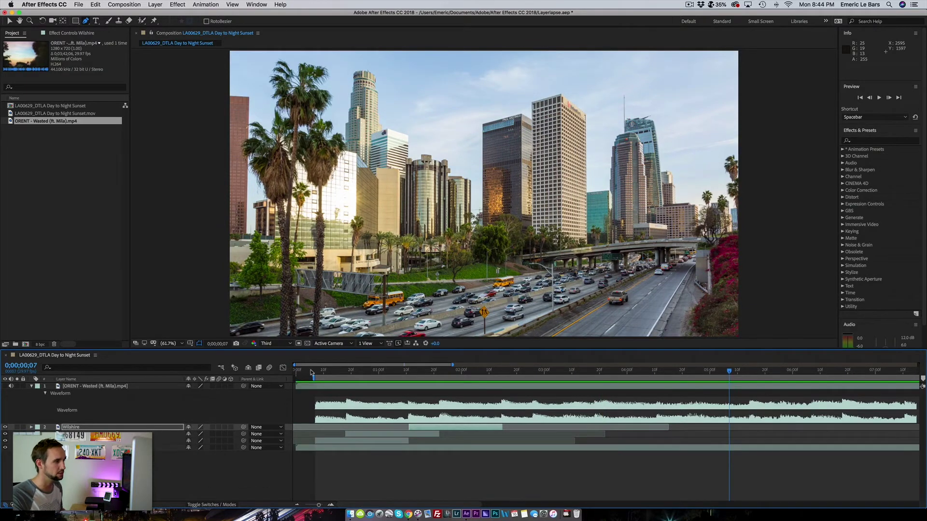
click(305, 372)
key(space)
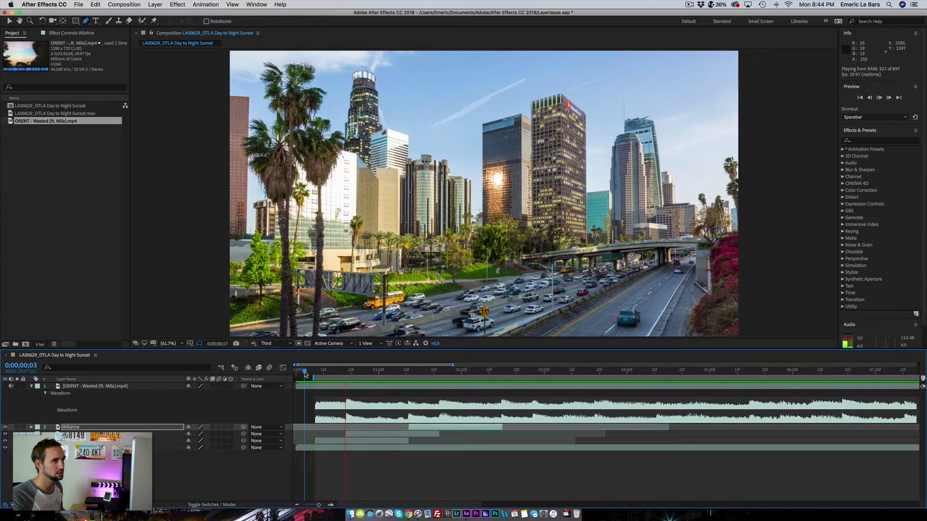
key(space)
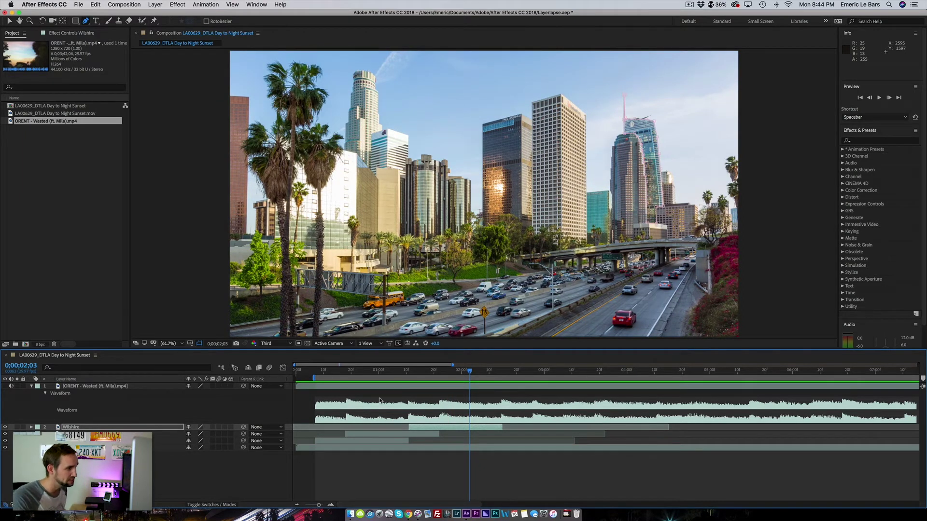
click(315, 372)
key(space)
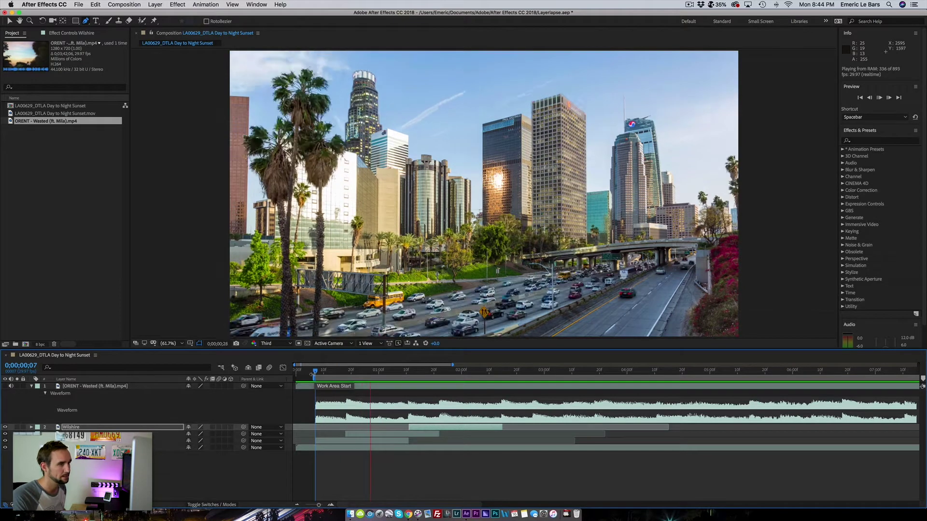
key(space)
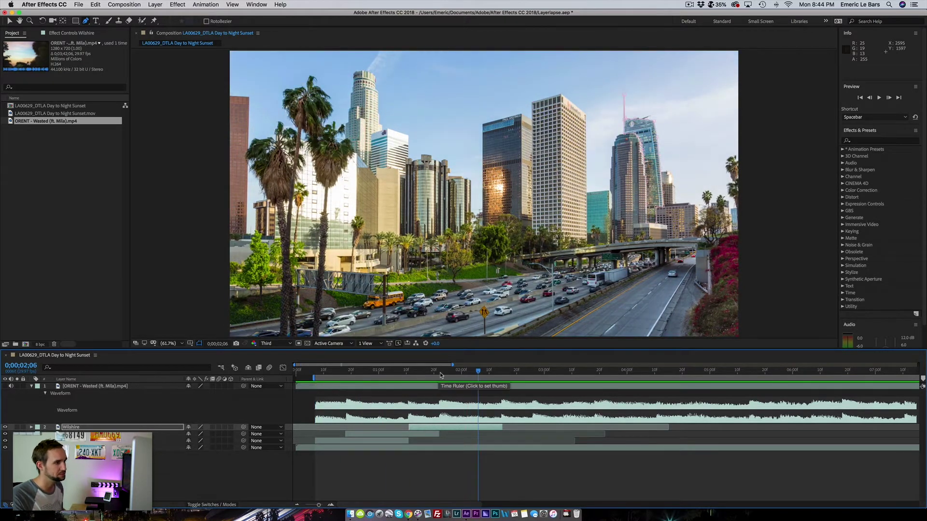
At 0;00;01;22, duplicate the Wilshire layer and delete the copy's mask
click(439, 372)
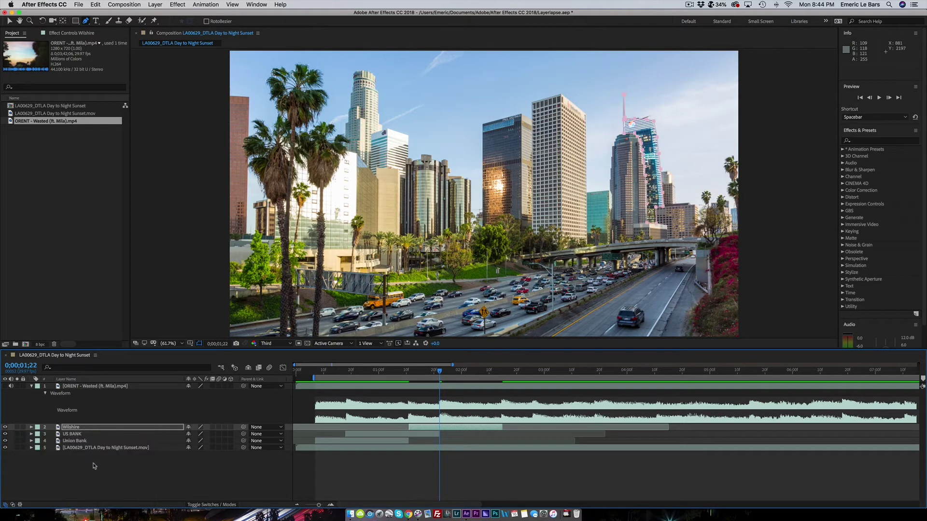
key(super+d)
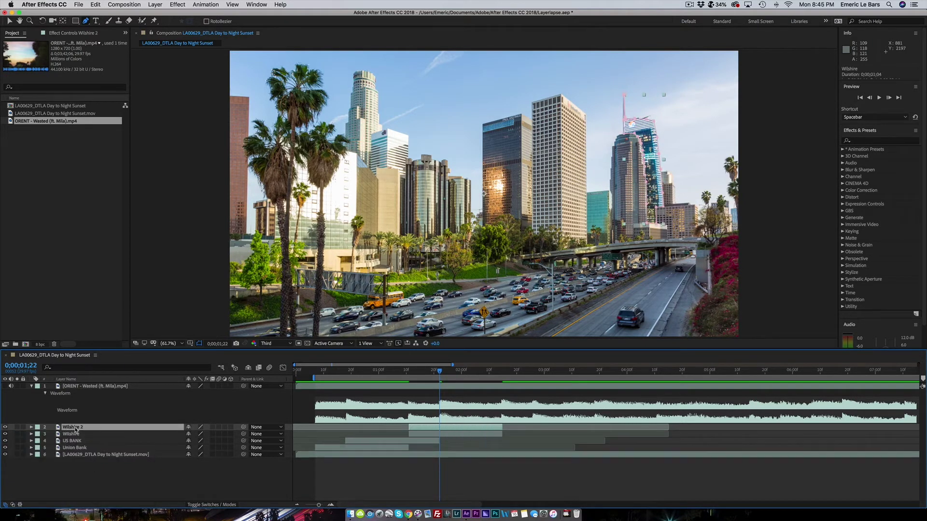
click(30, 428)
key(Delete)
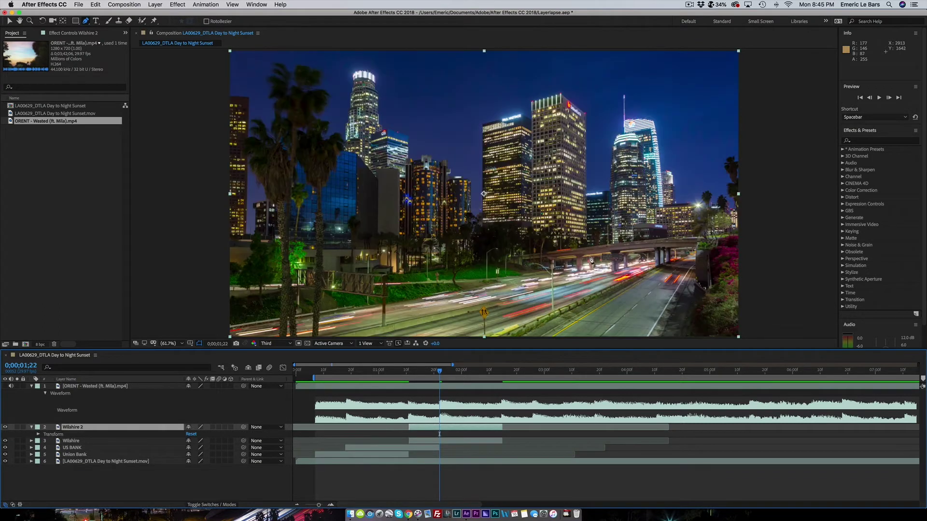
Begin a Pen tool mask on the Wilshire 2 layer, tracing the outer edge and rooftops of the cylindrical glass towers
key(z)
click(453, 195)
click(487, 186)
click(488, 185)
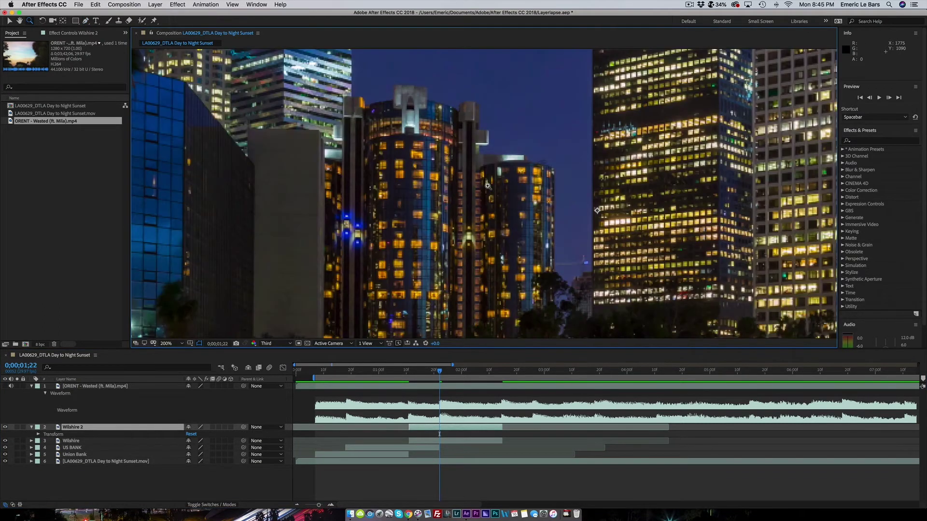
key(g)
click(555, 271)
click(554, 168)
click(527, 156)
click(479, 154)
click(488, 129)
click(467, 101)
click(395, 85)
click(333, 118)
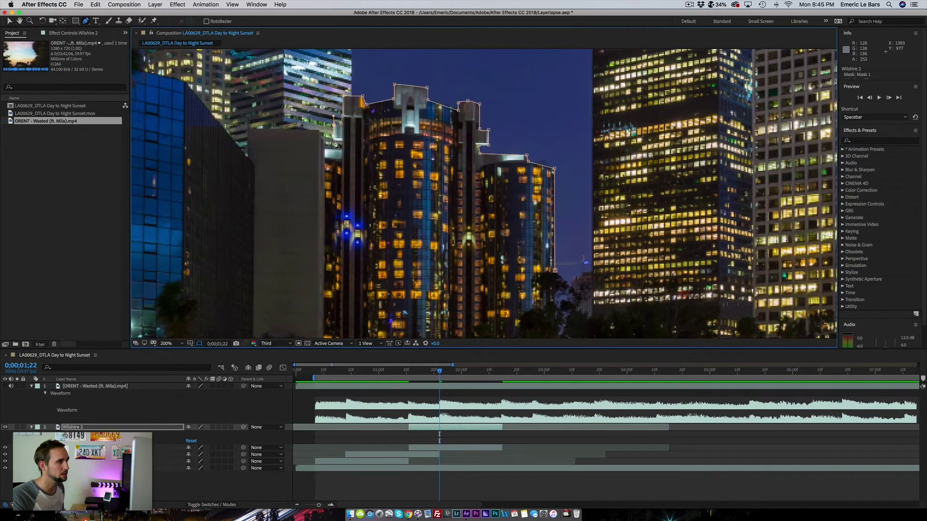
Complete the cylindrical towers' mask along their base and around the palm treetops, closing the path
scroll(333, 140, down, 5)
click(312, 222)
click(370, 224)
click(454, 222)
click(479, 204)
click(507, 212)
click(524, 180)
click(543, 172)
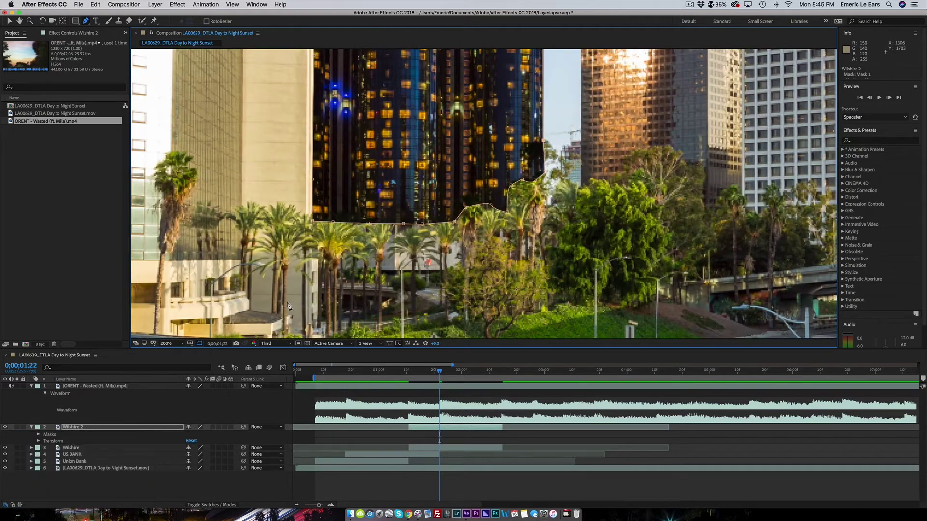
click(177, 343)
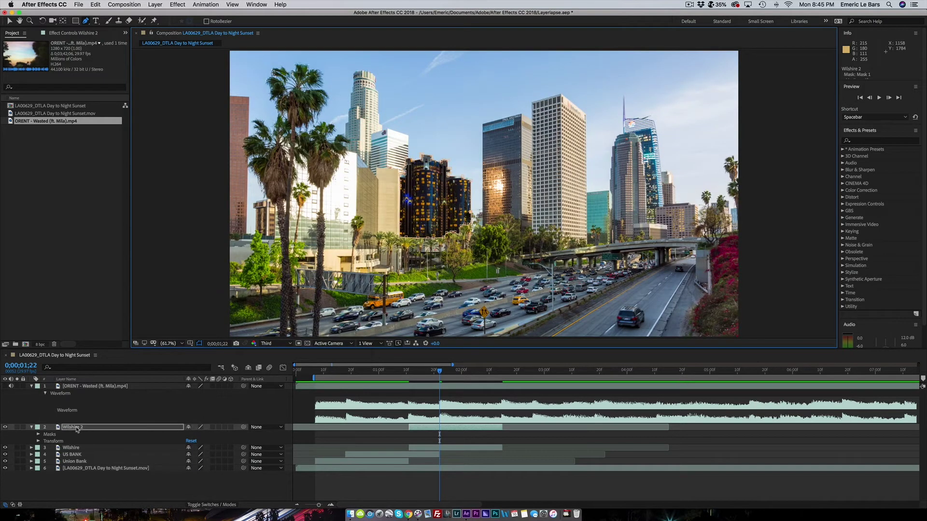
Set the mask feather of the Wilshire 2 layer to 5 pixels
click(77, 428)
key(f)
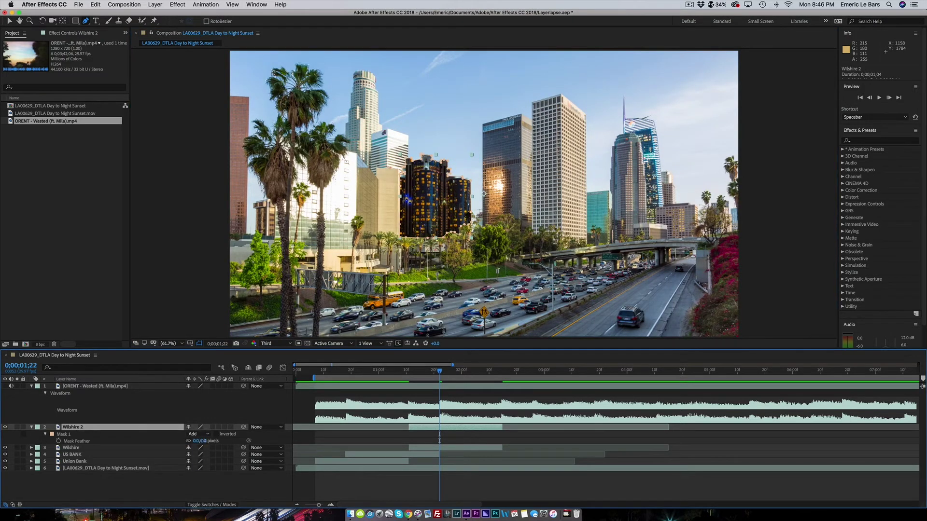
text(5)
key(Return)
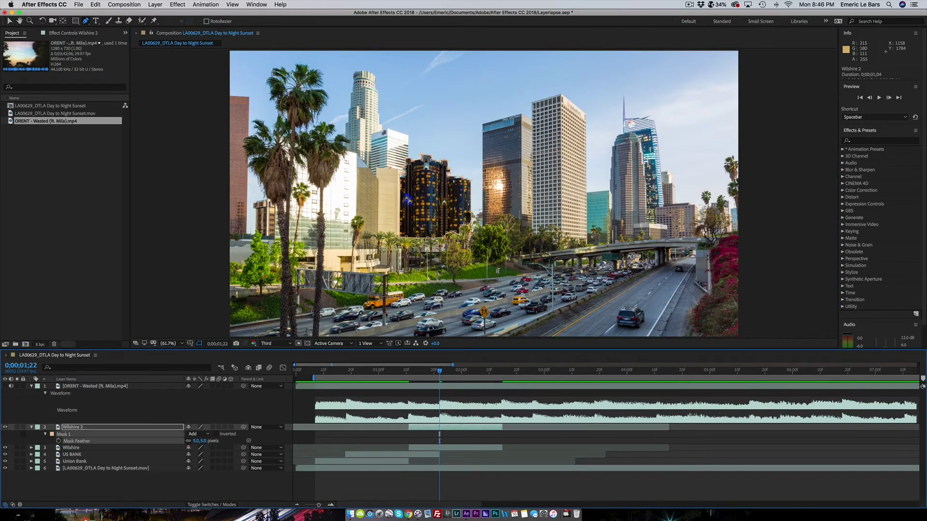
click(168, 490)
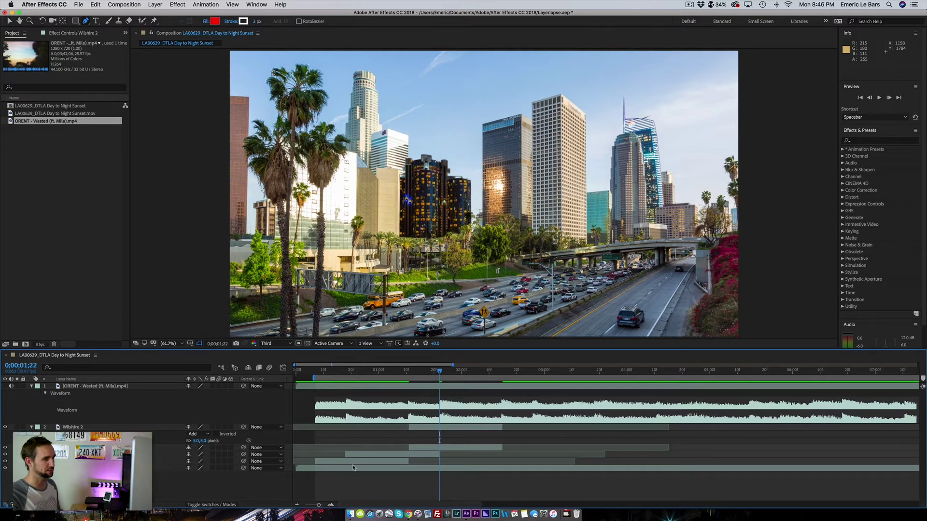
Reposition and trim the Wilshire 2 layer to start near 0;00;01;22, and extend its end to 0;00;02;26
drag(407, 373, 439, 376)
drag(421, 428, 394, 429)
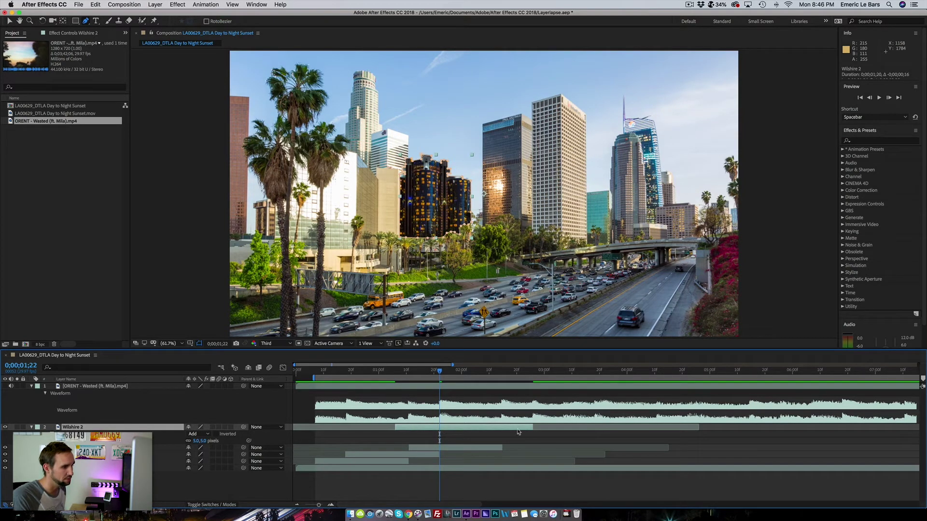
drag(531, 429, 464, 432)
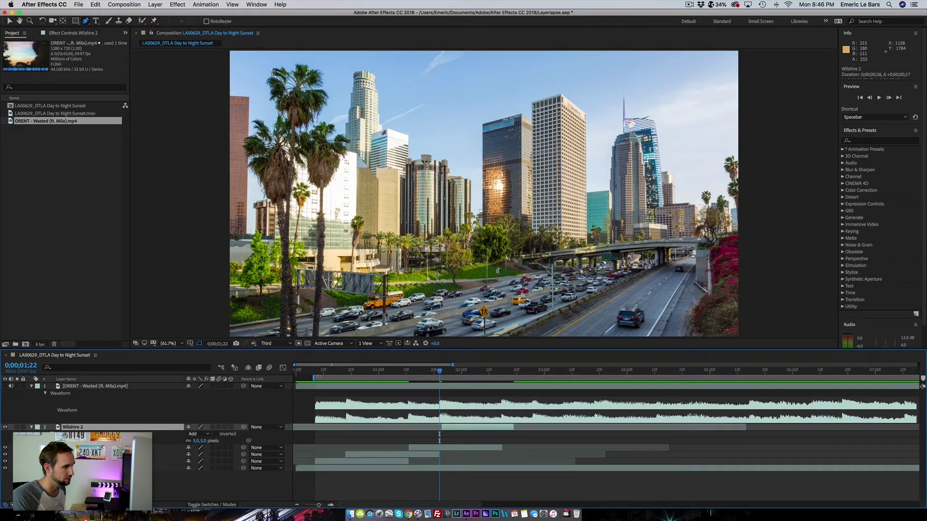
key(space)
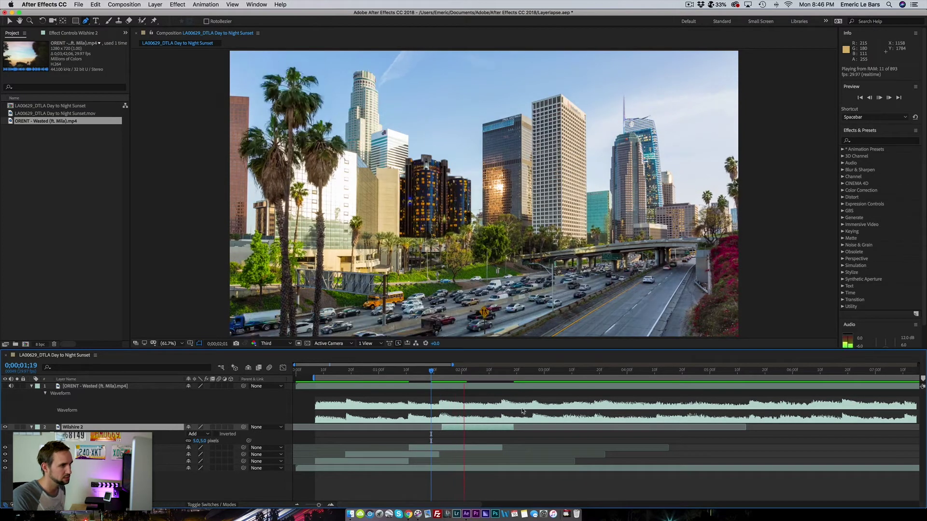
click(532, 371)
drag(515, 426, 534, 427)
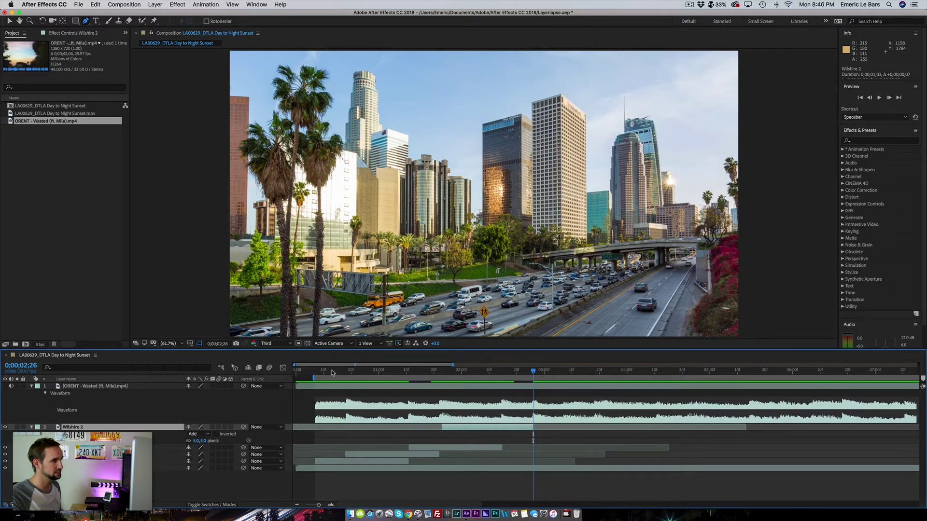
Play the opening to check the sync, and shift the Wilshire 2 layer one frame earlier to start at 0;00;01;22
click(313, 372)
key(space)
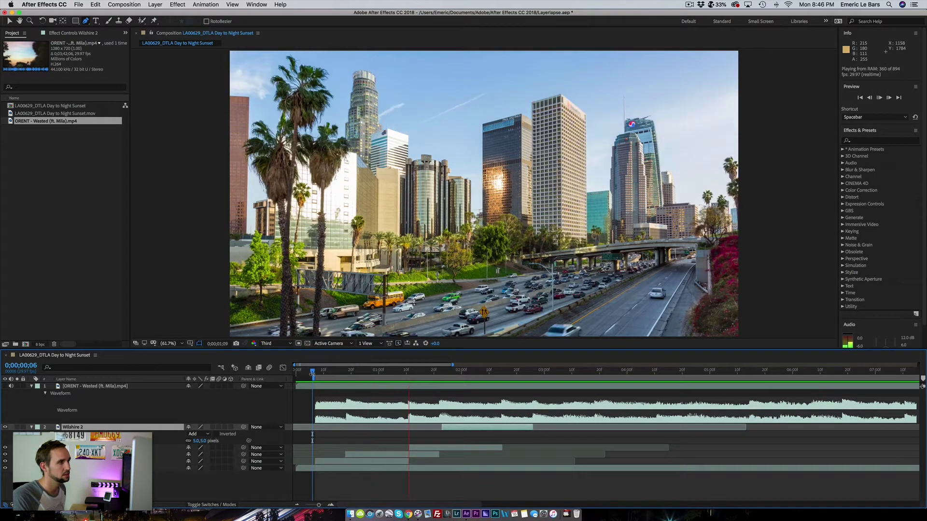
key(space)
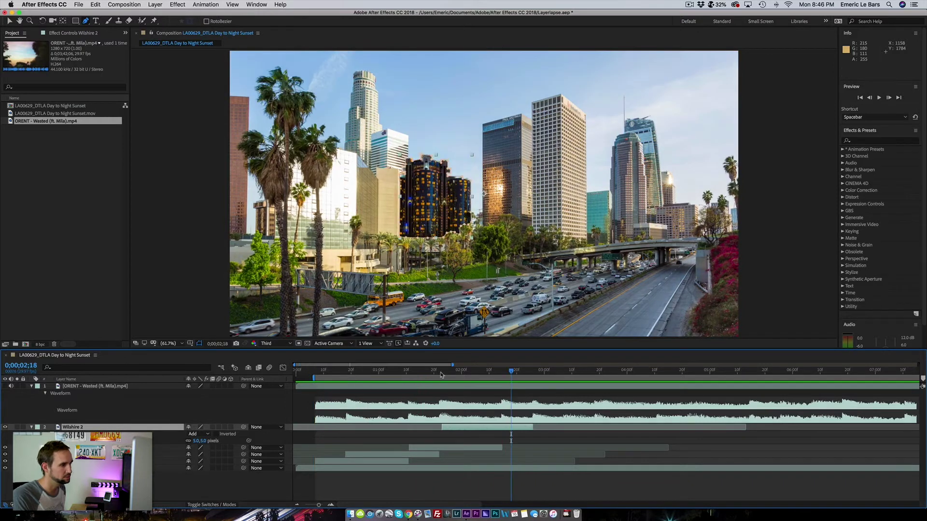
click(440, 372)
drag(453, 430, 450, 430)
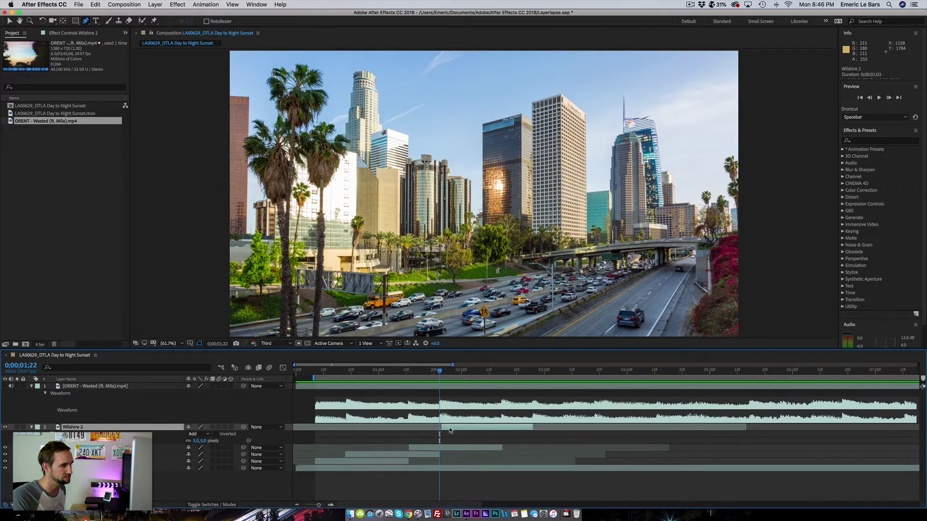
Play the opening repeatedly from near the start to check the four lit buildings' timing against the music's beats
click(315, 372)
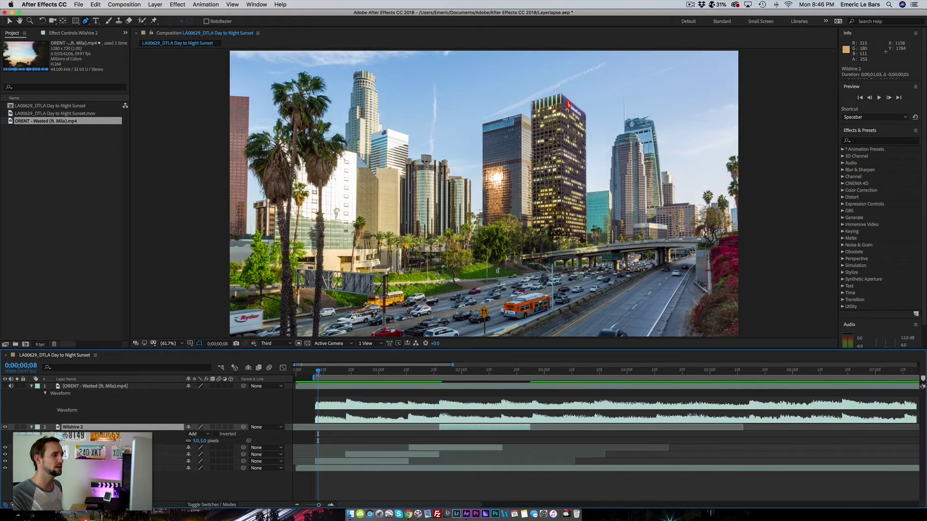
key(space)
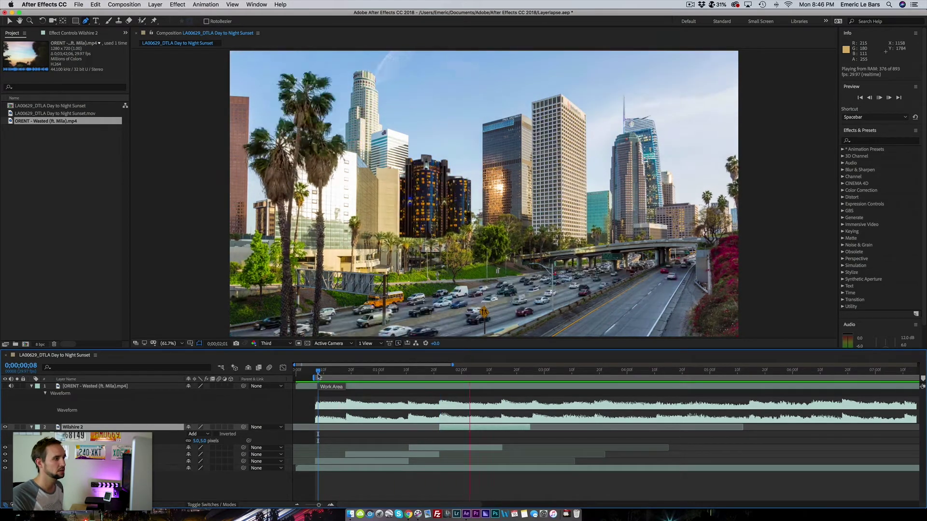
key(space)
click(322, 372)
key(space)
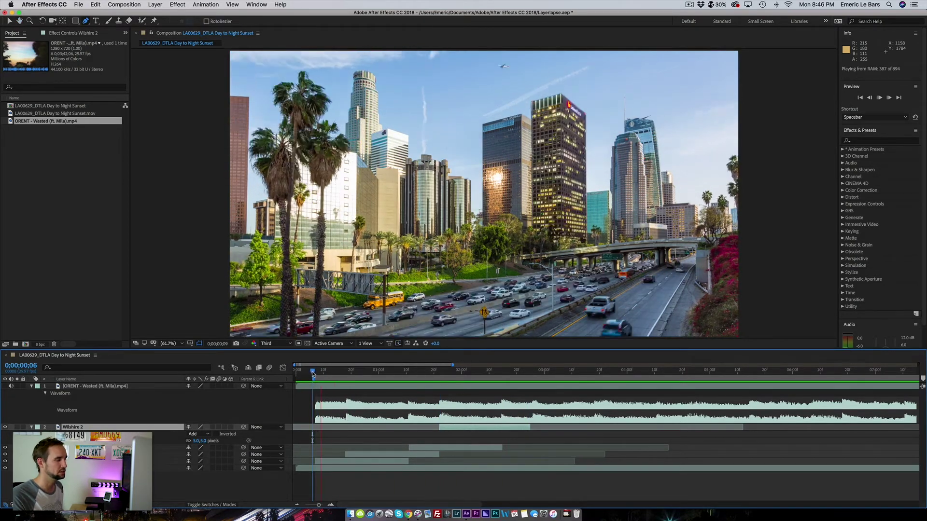
key(space)
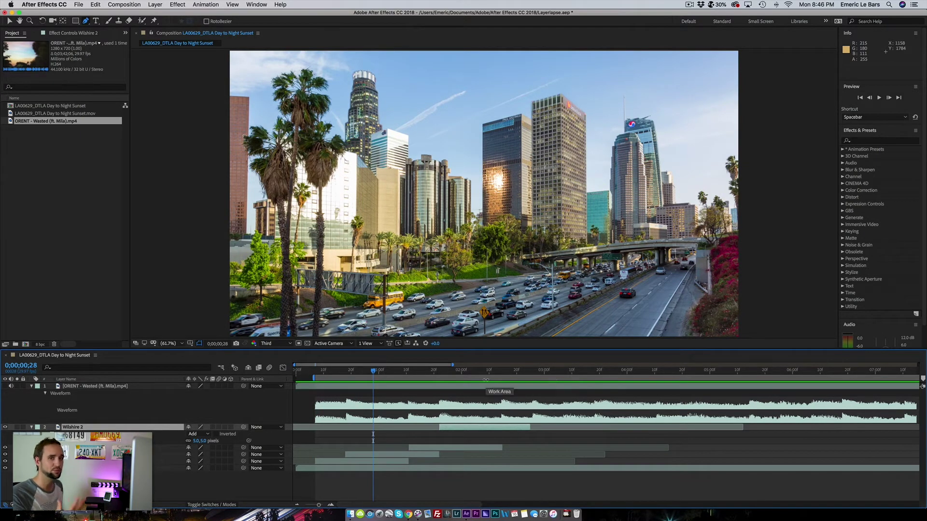
click(274, 344)
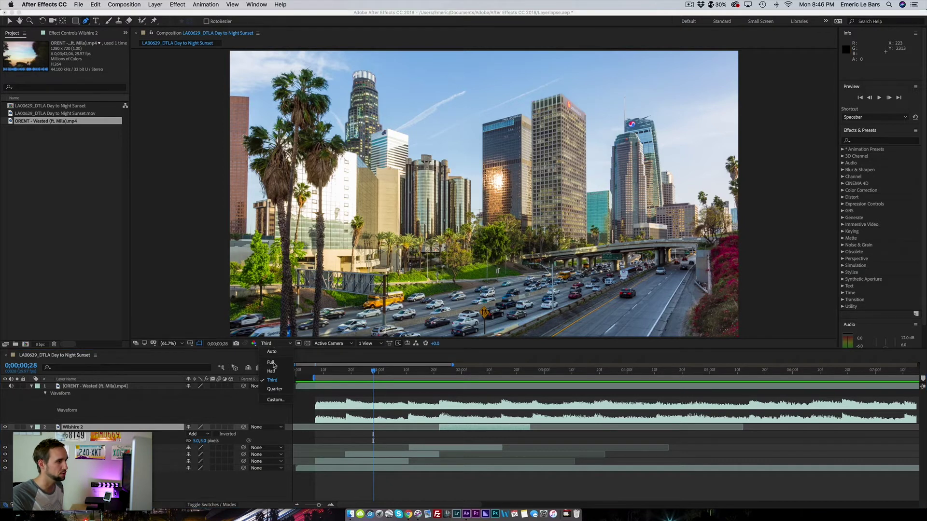
click(259, 483)
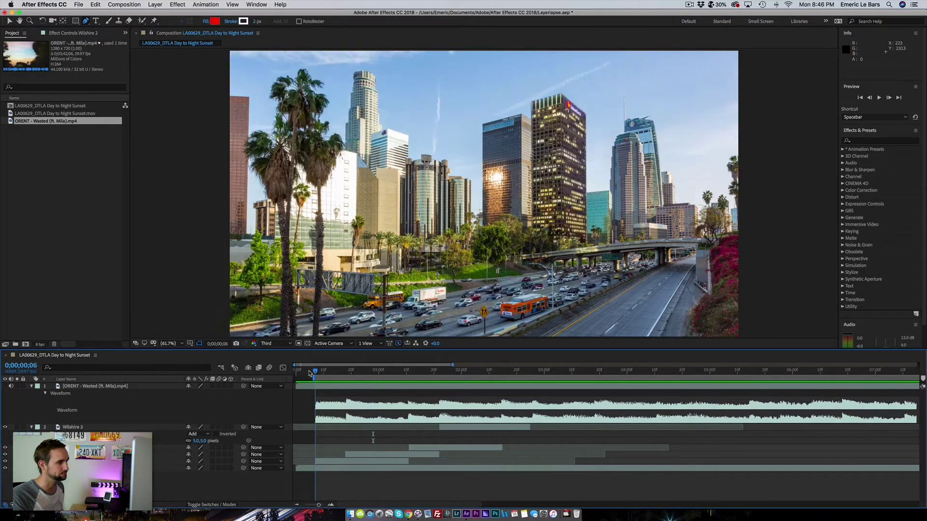
key(space)
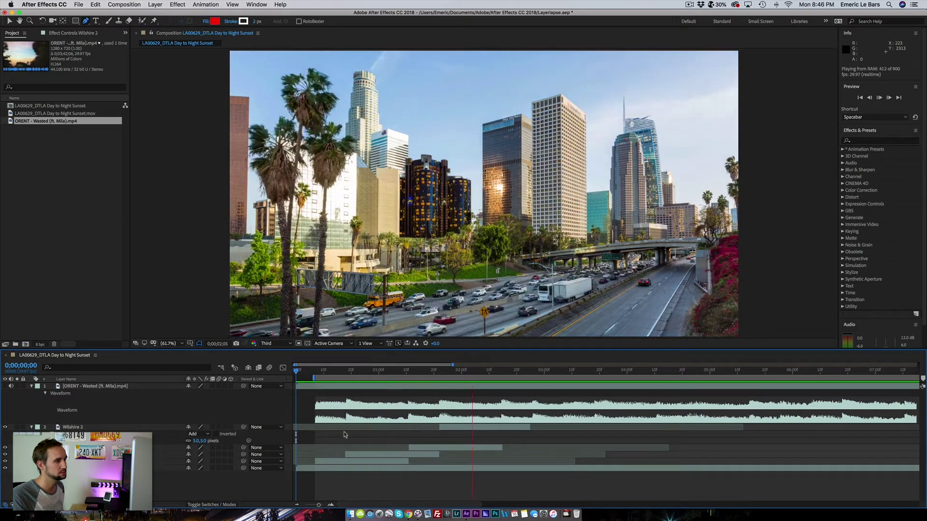
drag(318, 371, 305, 375)
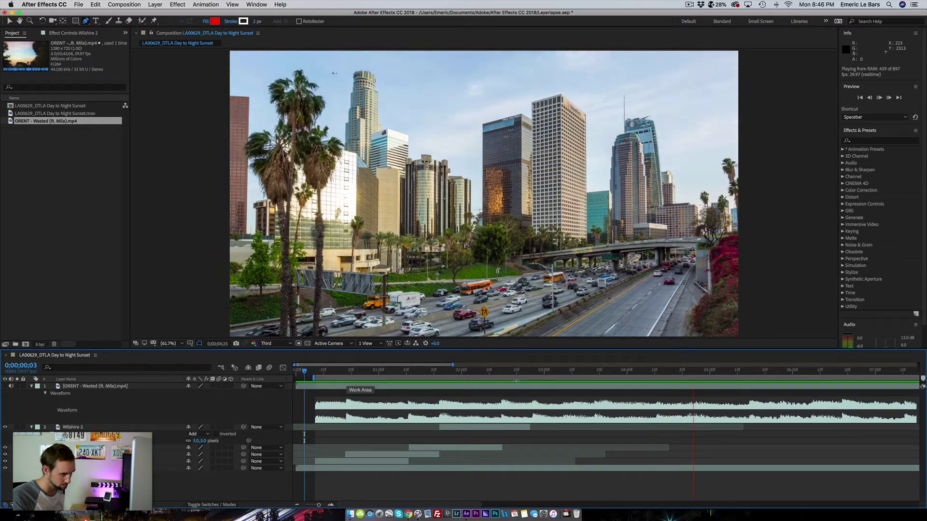
Play the music from 0;00;02;14 to listen for the following beats, and set the current time to 0;00;06;18
click(500, 371)
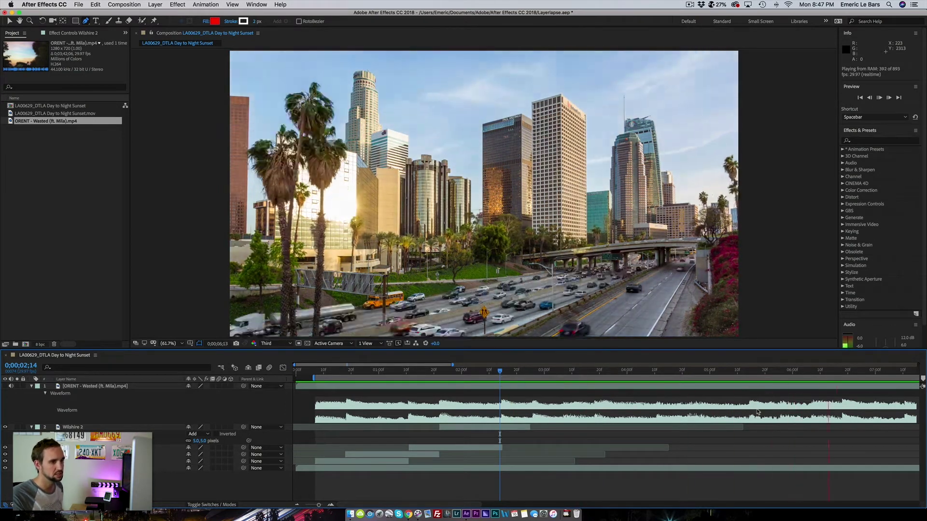
key(space)
key(g)
key(minus)
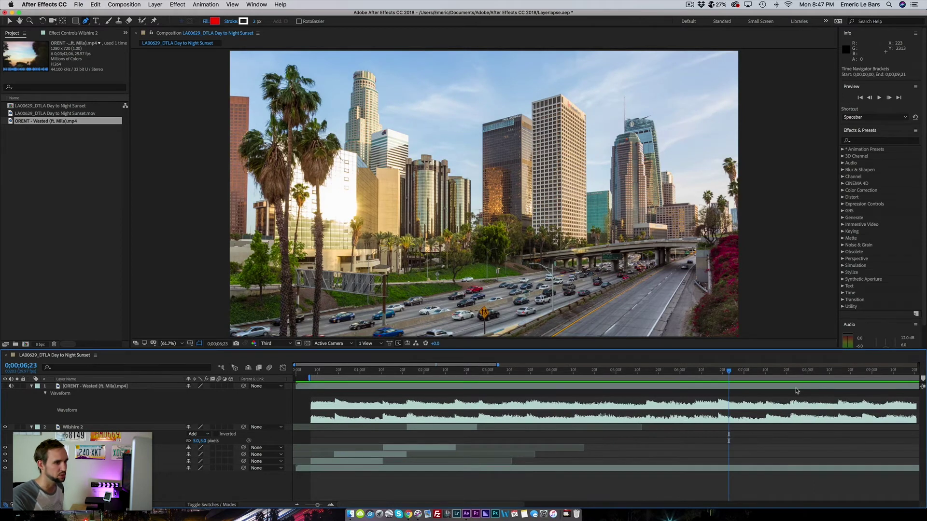
click(718, 370)
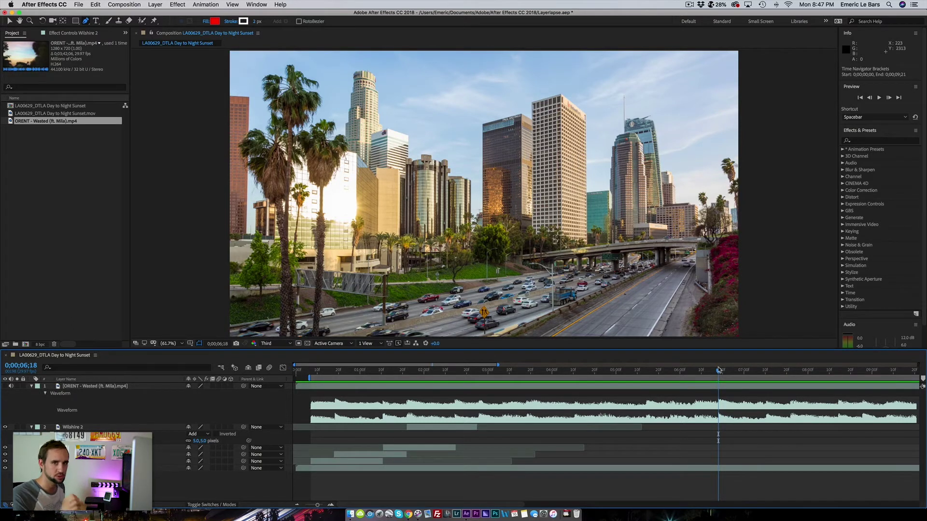
At 0;00;02;14, duplicate the Wilshire 2, Wilshire, US BANK and Union Bank layers together and stack the copies above the originals
click(32, 427)
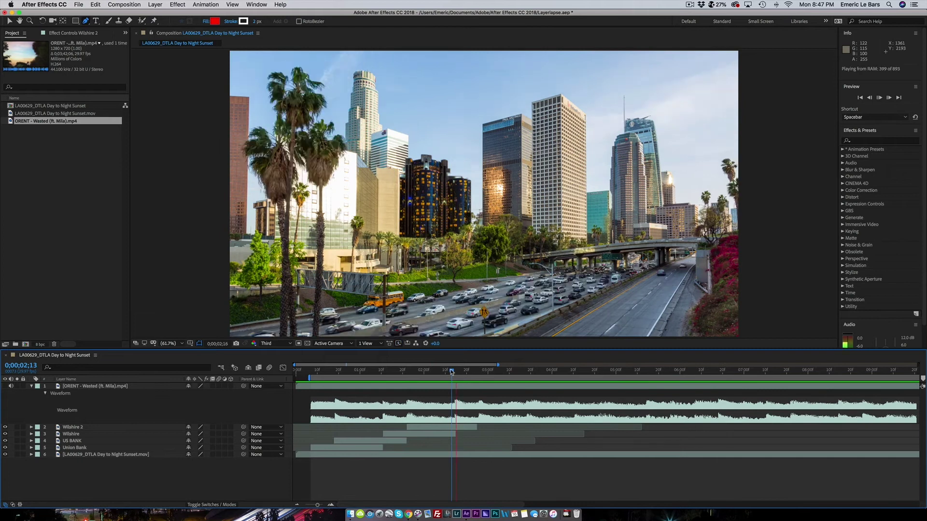
drag(452, 371, 454, 373)
click(72, 427)
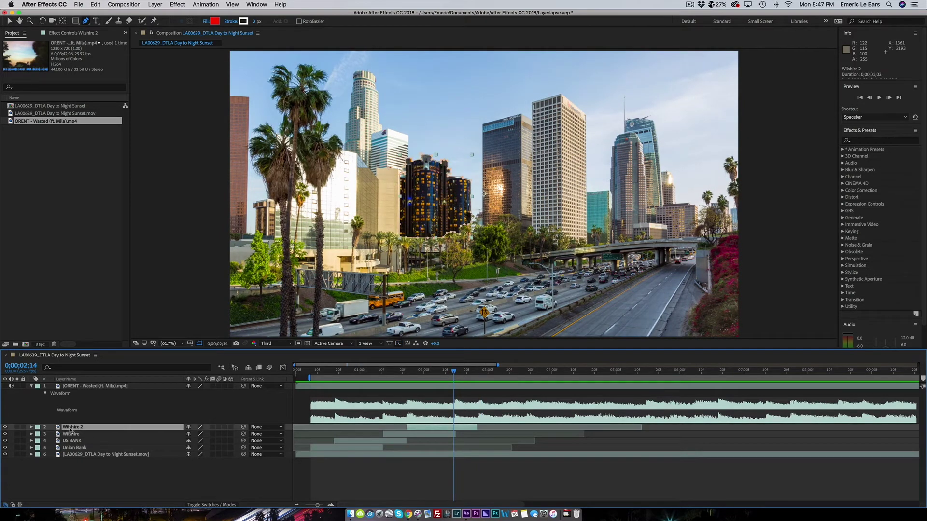
shift+click(72, 434)
shift+click(74, 441)
shift+click(75, 447)
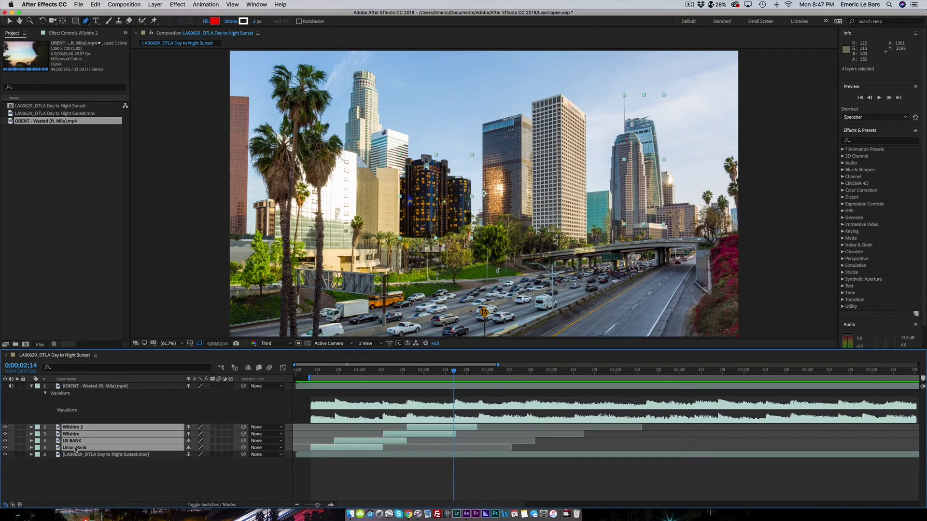
key(super+d)
drag(79, 442, 81, 425)
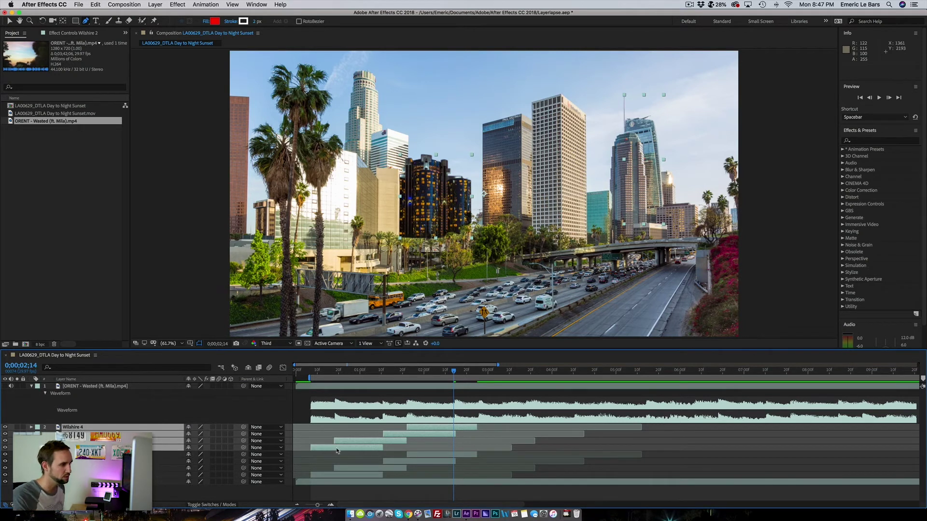
Move the four duplicated building layers in time so that they all start together at 0;00;02;14
drag(336, 451, 480, 452)
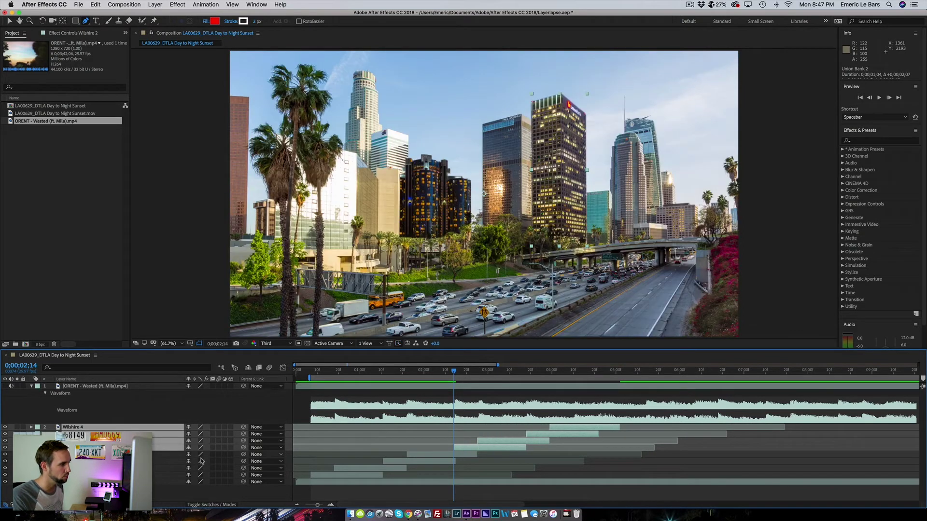
super+click(499, 448)
drag(515, 442, 469, 439)
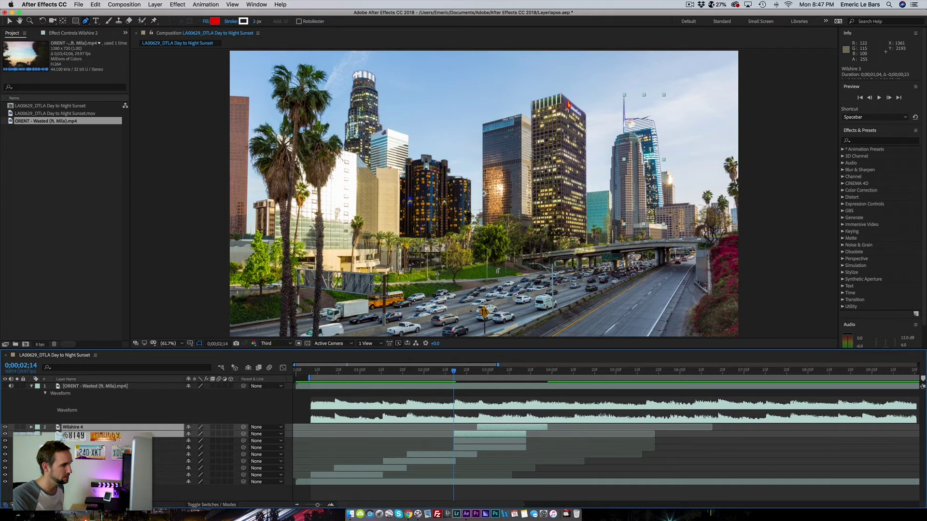
click(448, 429)
key(bracketleft)
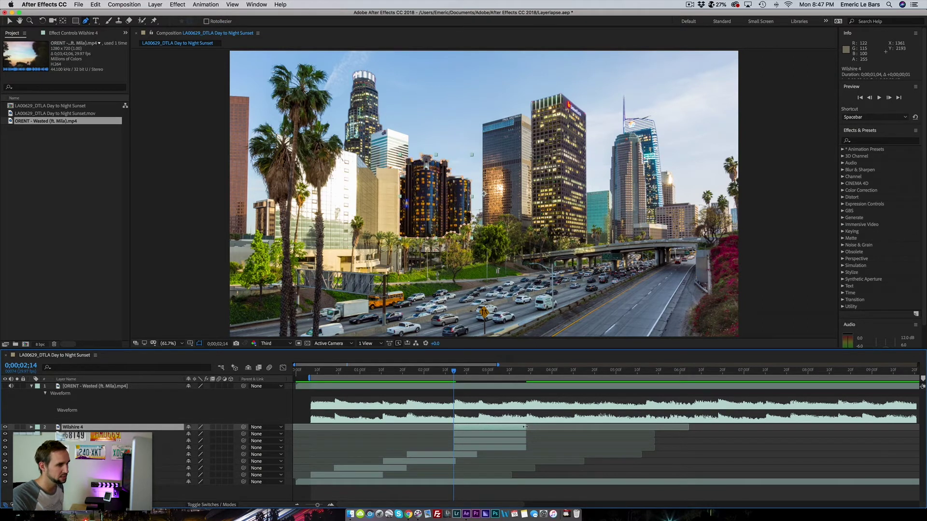
Play from near the start to check the four buildings lighting up together on the beat at 0;00;02;14
drag(330, 372, 313, 374)
key(space)
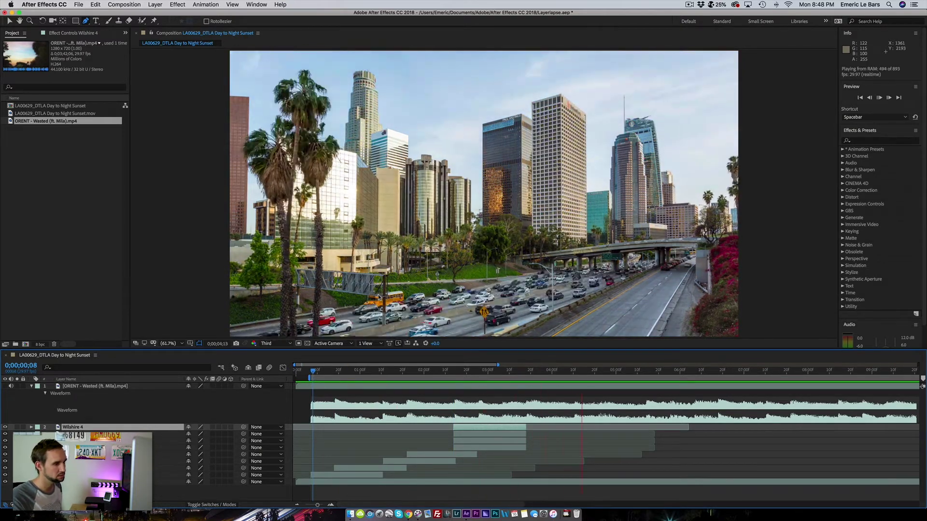
key(space)
drag(446, 371, 304, 374)
key(space)
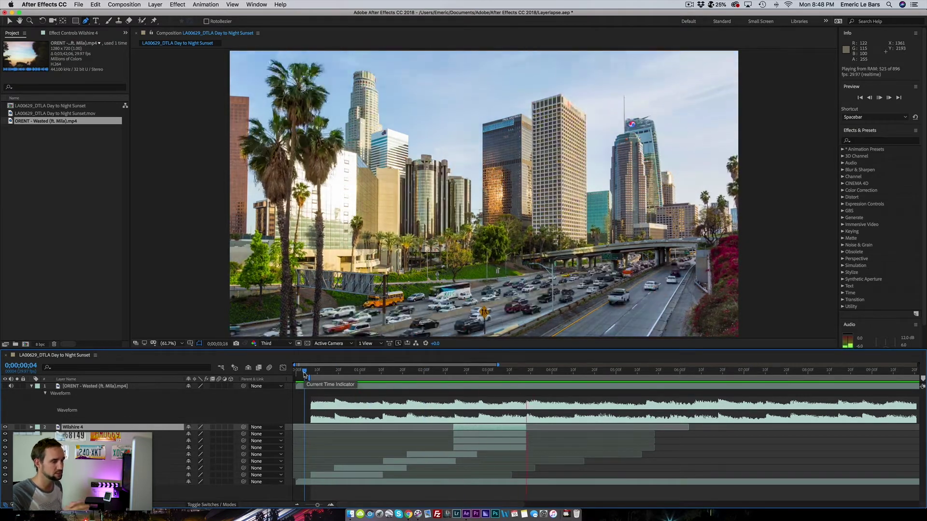
key(space)
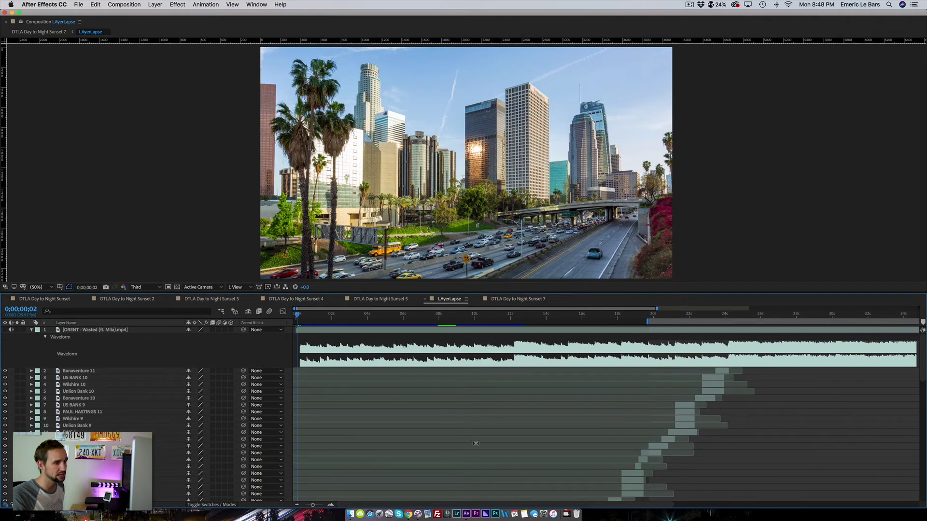
Collapse the expanded mask properties of the Wilshire 5 and Union Bank 5 layers
scroll(475, 444, down, 10)
scroll(477, 446, down, 3)
scroll(476, 445, up, 3)
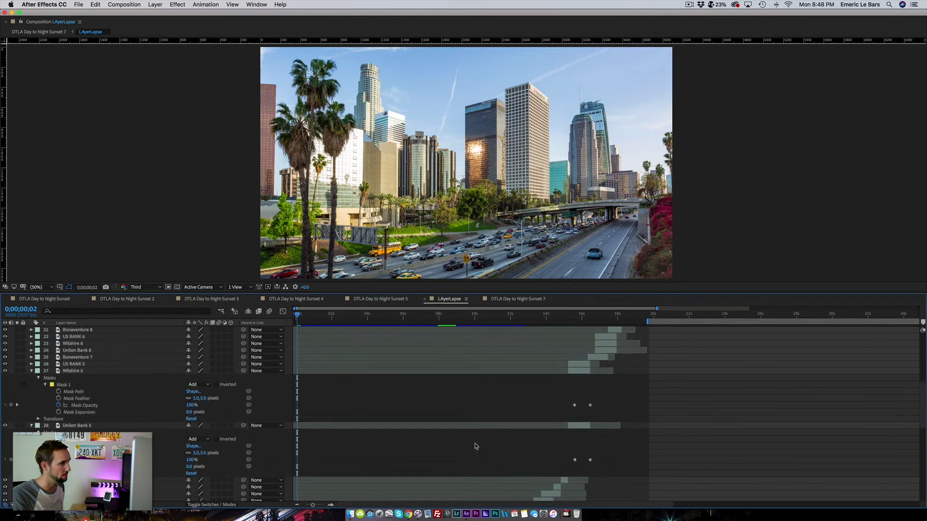
click(31, 372)
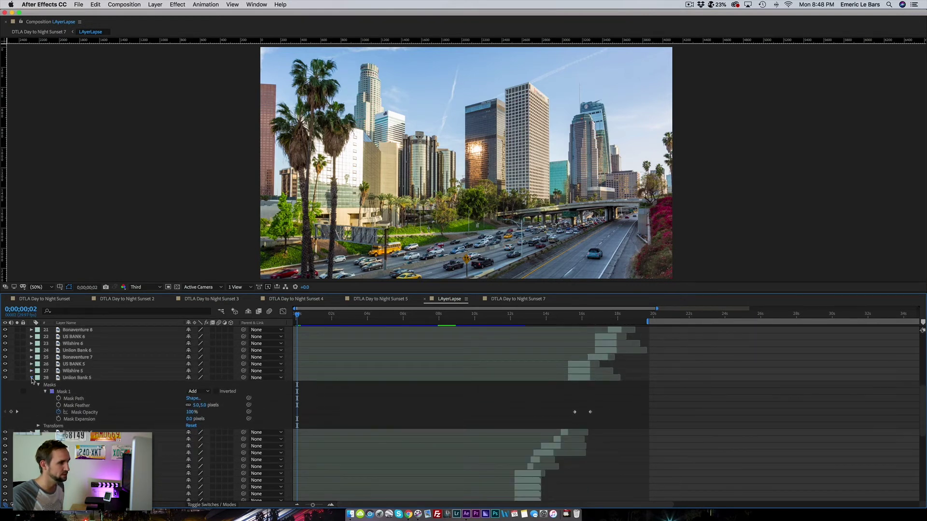
click(31, 378)
scroll(483, 386, up, 10)
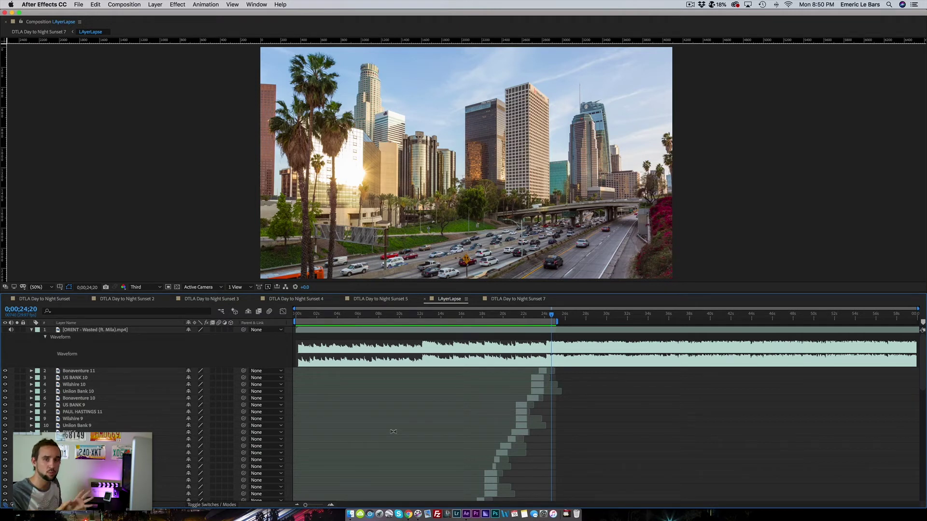
Play twice from about 0;00;11;20 to check the building fades against the music's change near 12 seconds
click(418, 315)
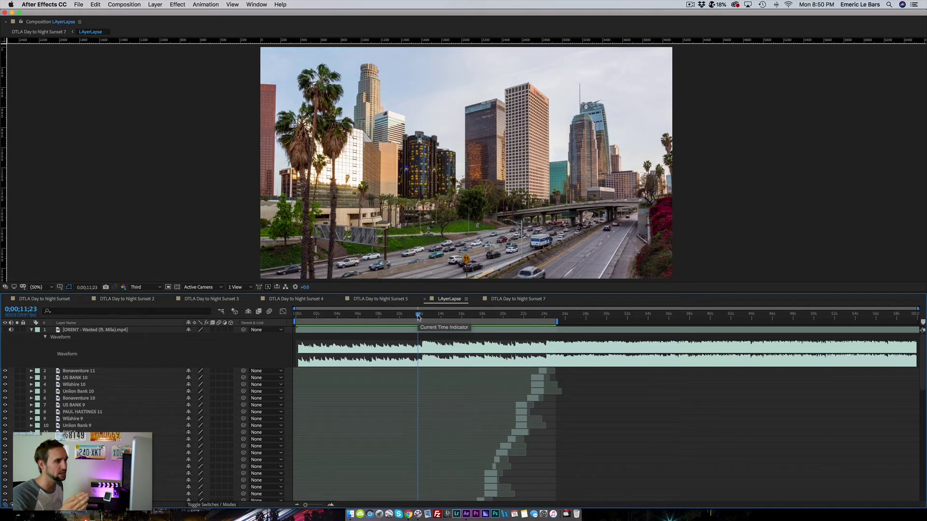
key(space)
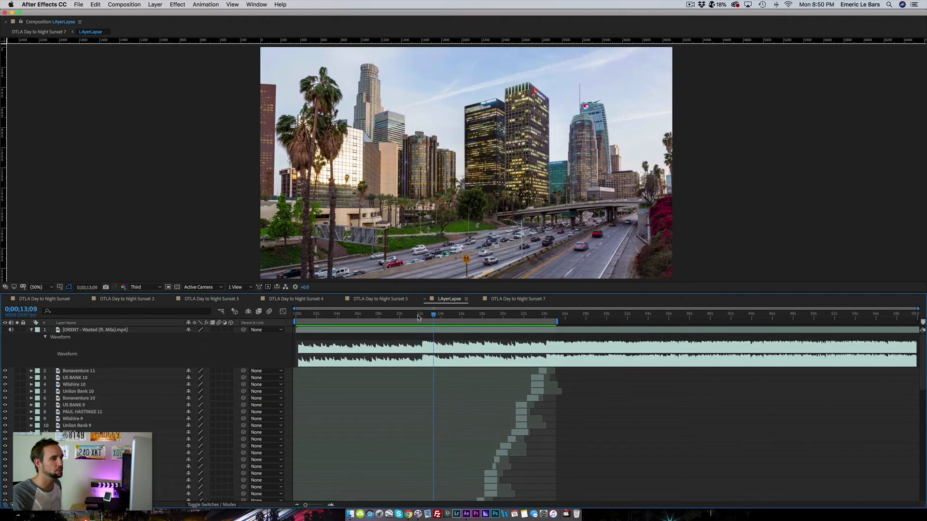
click(417, 315)
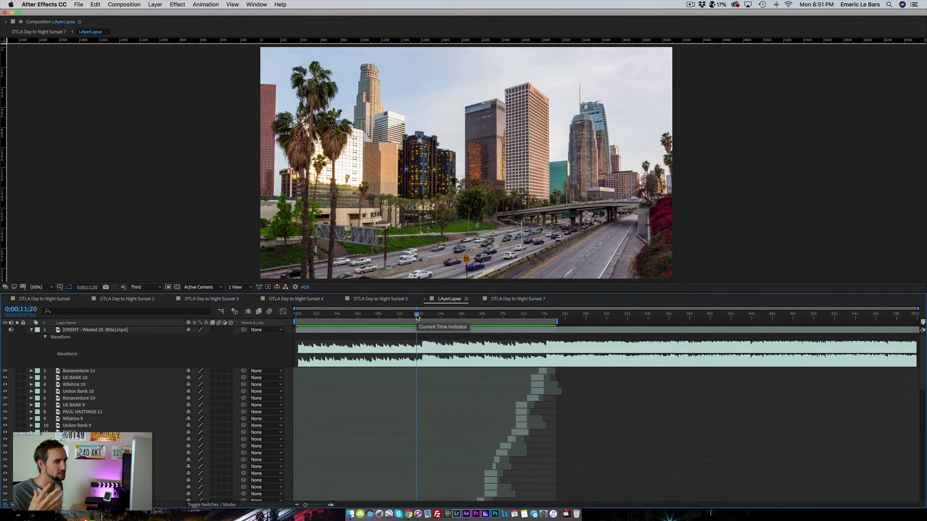
key(space)
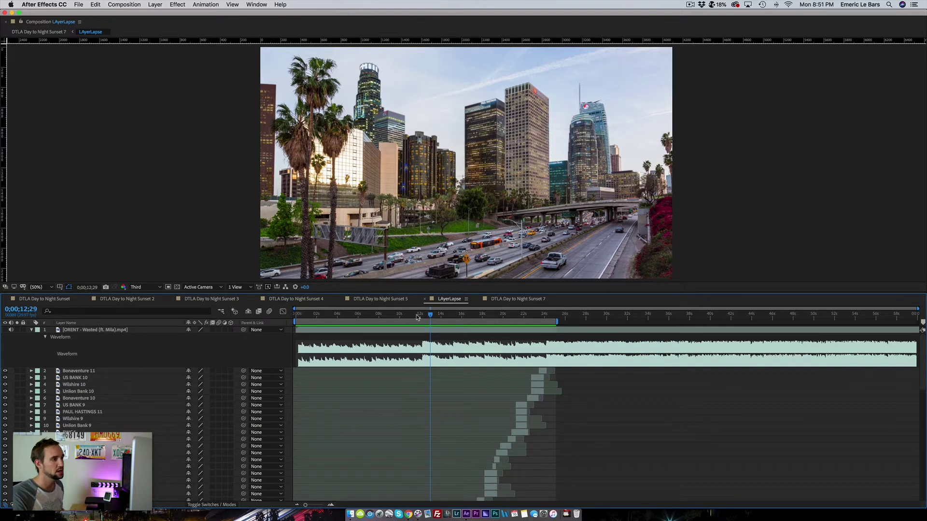
Play the full layer-lapse from near the start with the volume raised to review all fades against the beats
drag(431, 314, 299, 315)
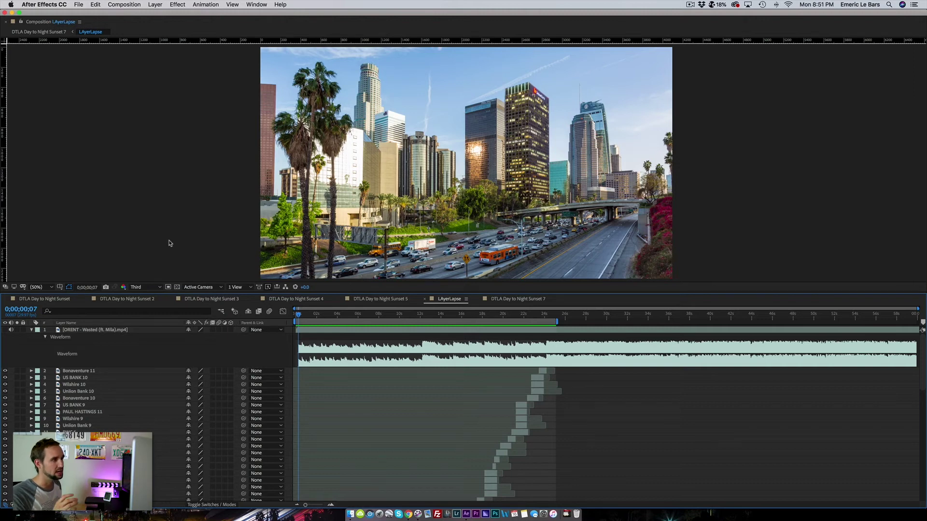
key(space)
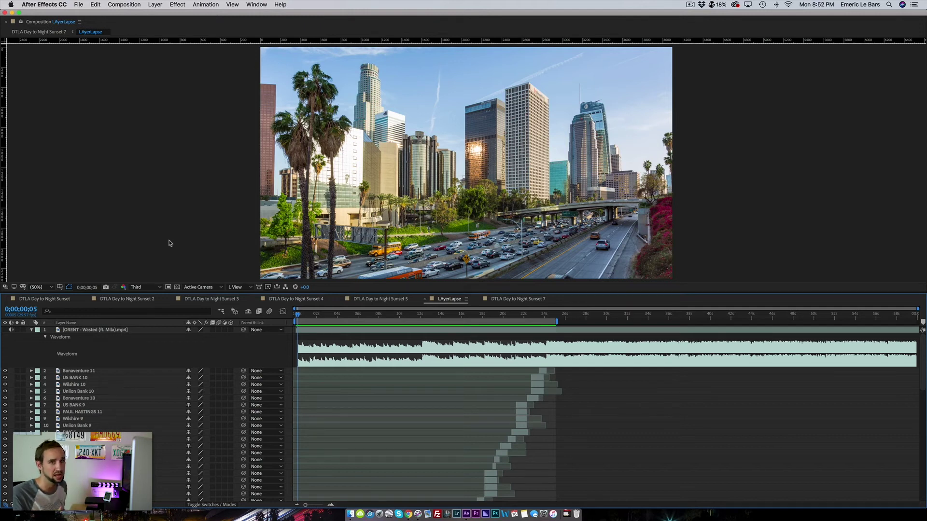
key(space)
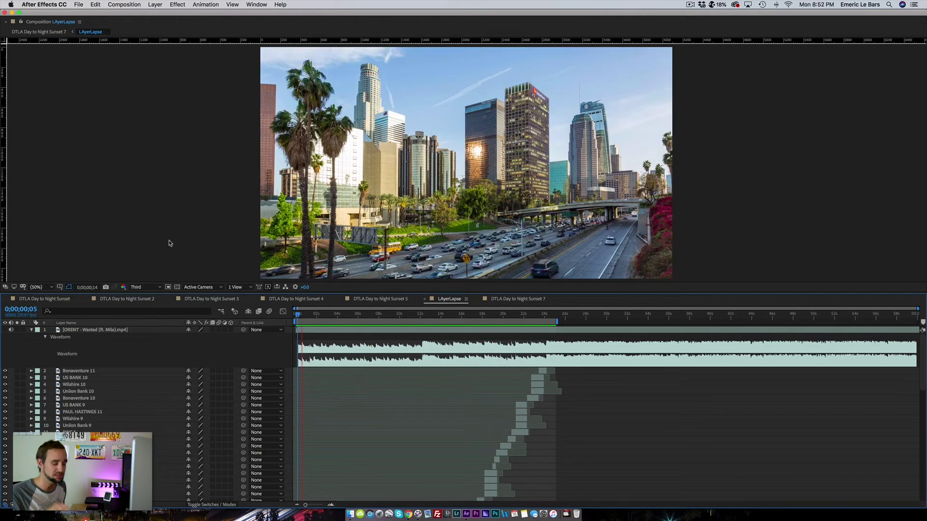
key(XF86AudioRaiseVolume)
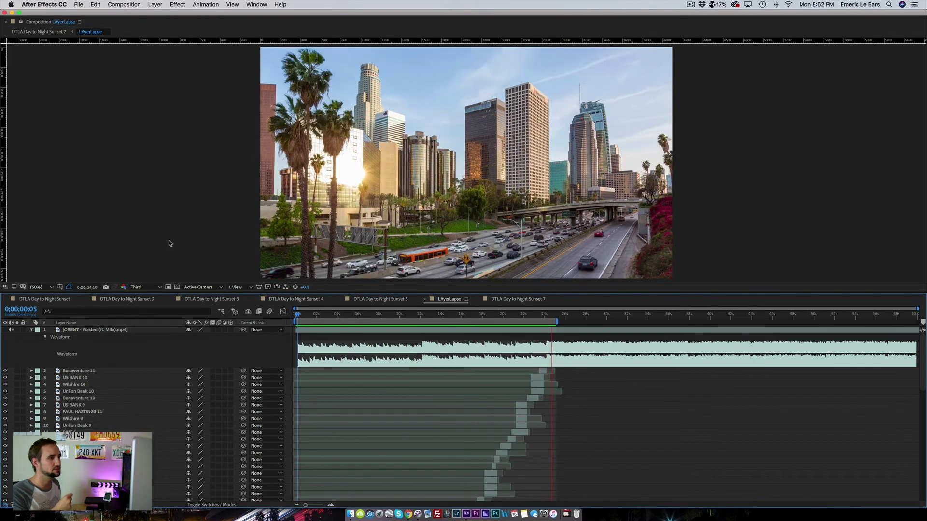
key(space)
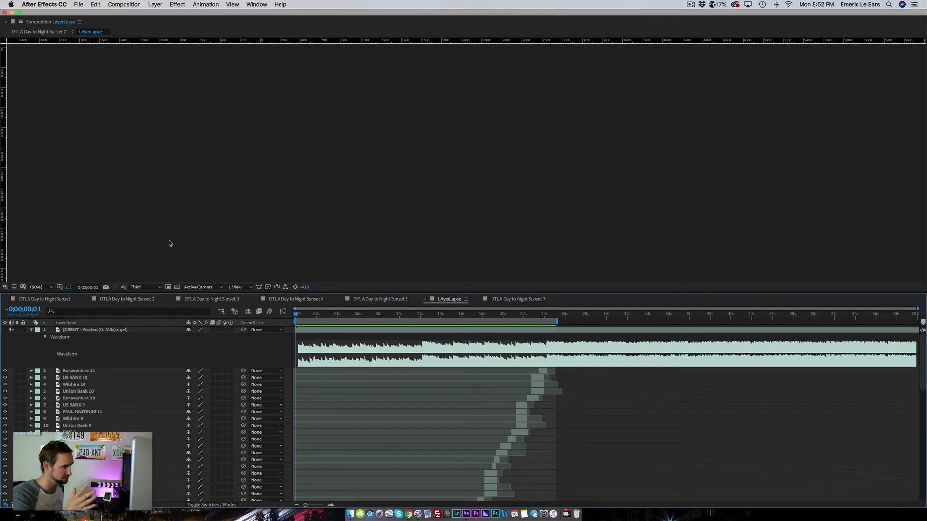
Save the project and set the current time to 0;00;20;27
key(super+s)
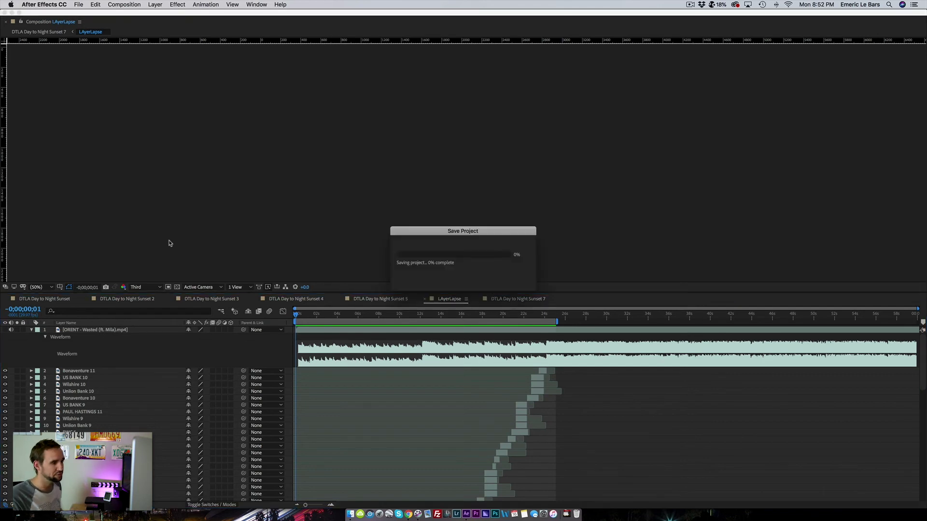
drag(518, 317, 512, 314)
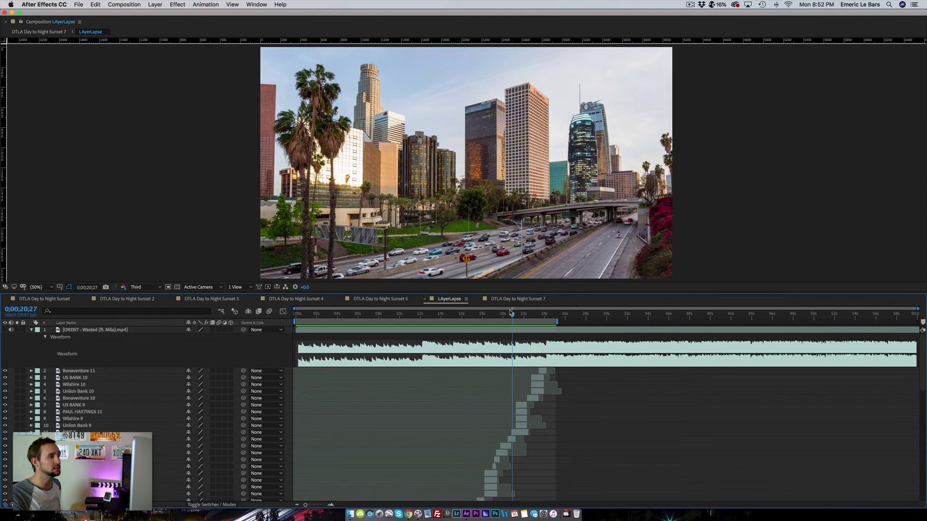